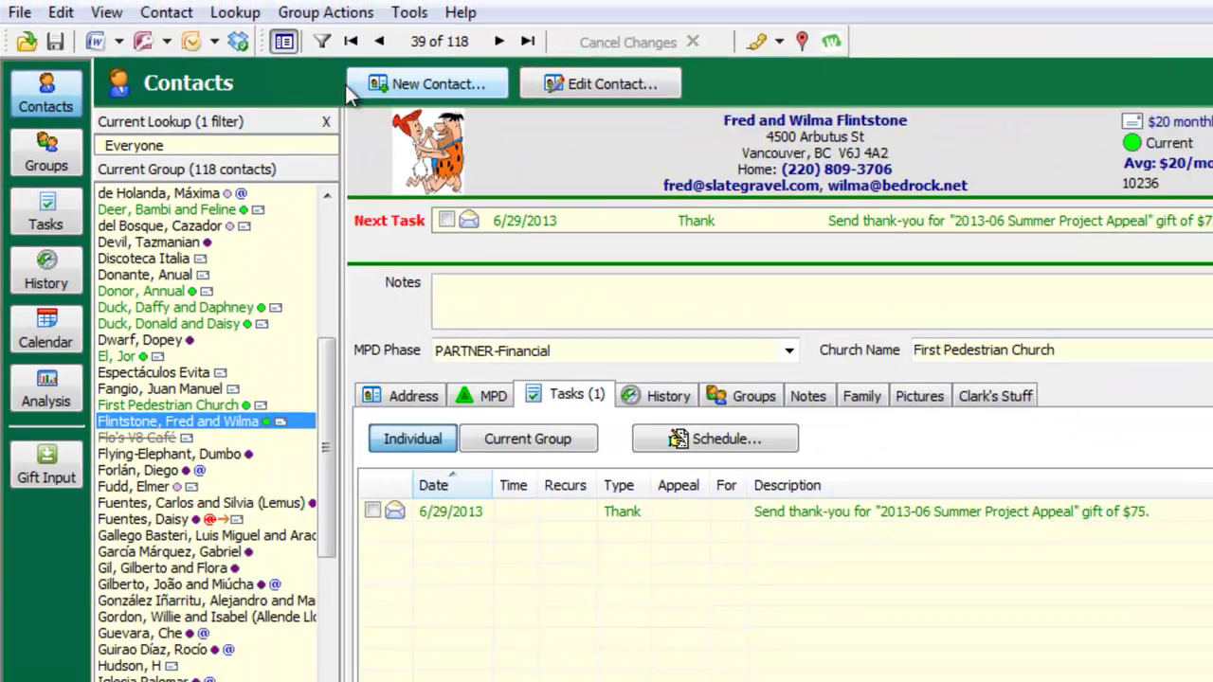
- Look up contacts whose MPD Phase is PARTNER-Financial, replacing the current group
{"action": "left_click", "coordinate": [231, 14]}
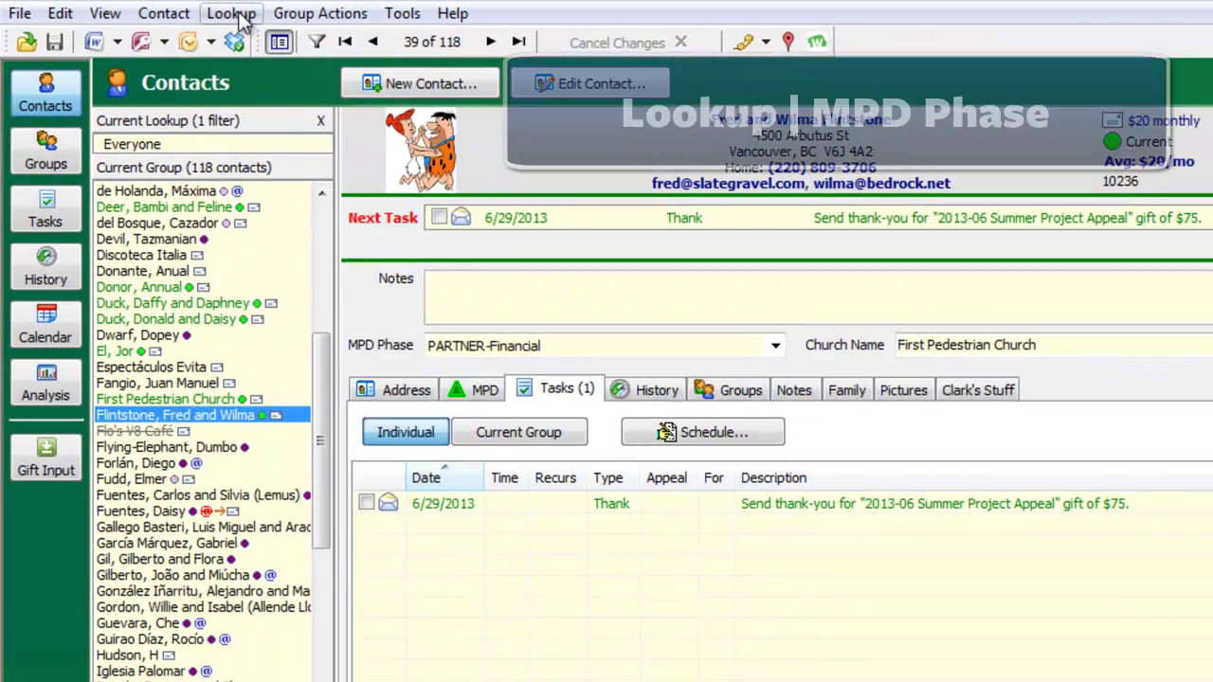
{"action": "left_click", "coordinate": [280, 599]}
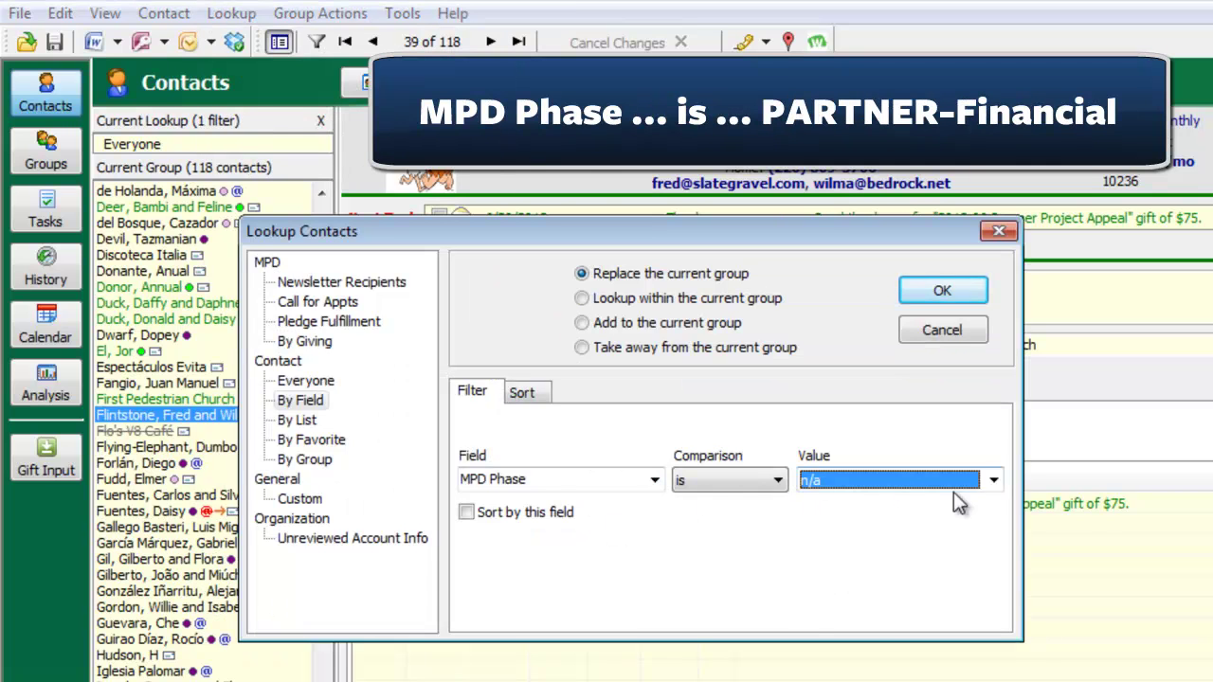
{"action": "left_click", "coordinate": [993, 480]}
{"action": "left_click", "coordinate": [940, 598]}
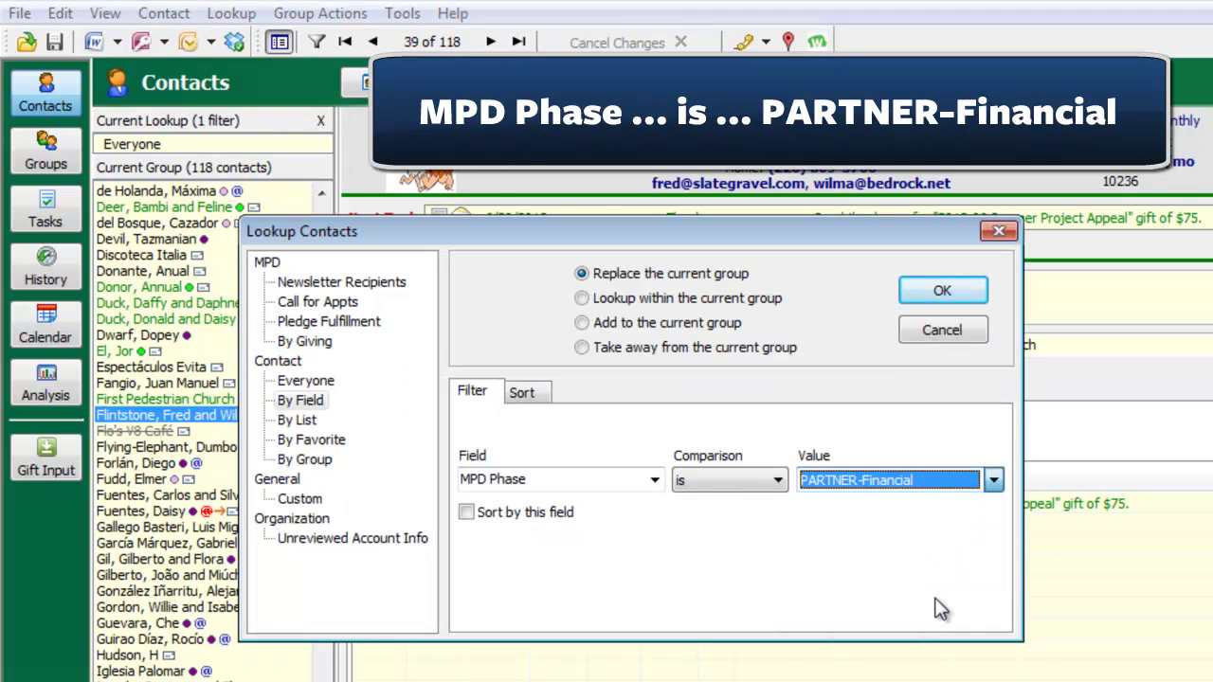
{"action": "left_click", "coordinate": [942, 290]}
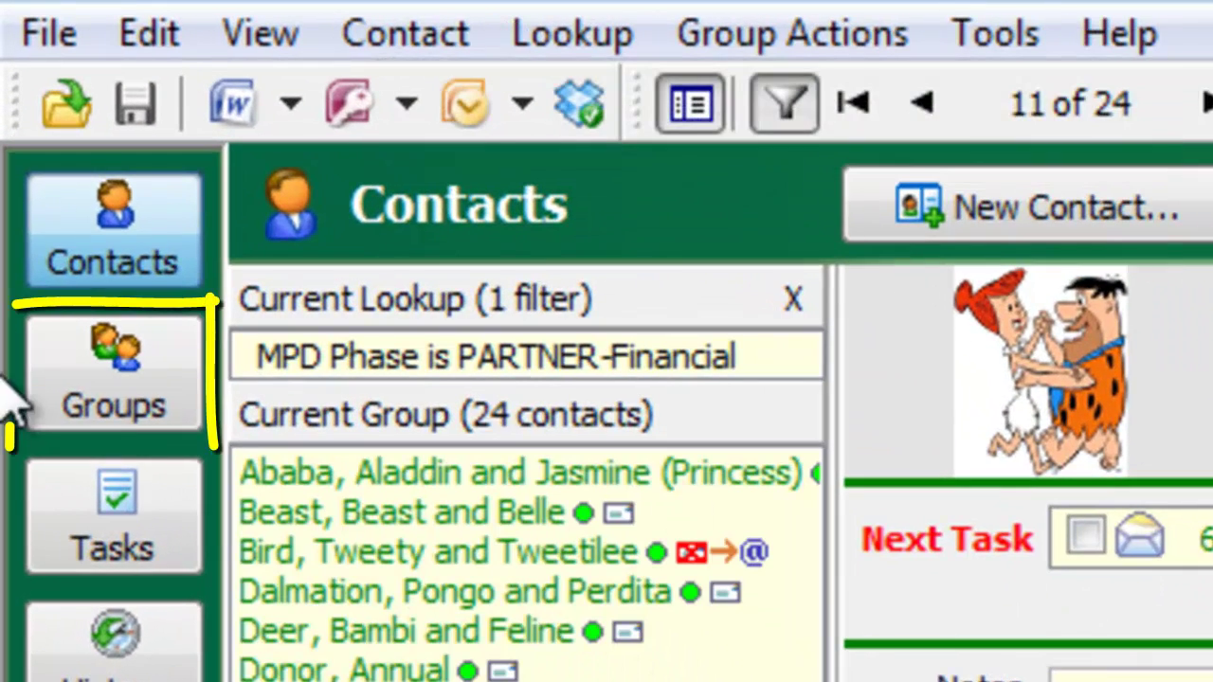
- Add all contacts from the lookup to the saved group 01 Starting List under Increase Strategy
{"action": "left_click", "coordinate": [68, 371]}
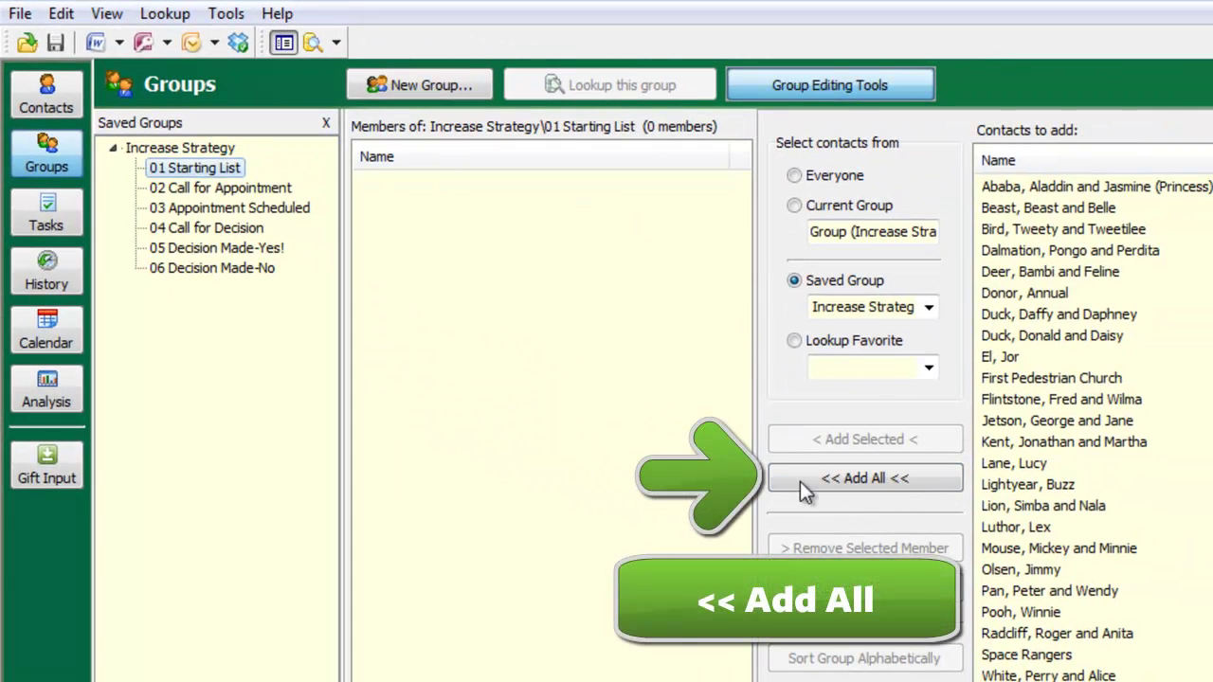
{"action": "left_click", "coordinate": [840, 474]}
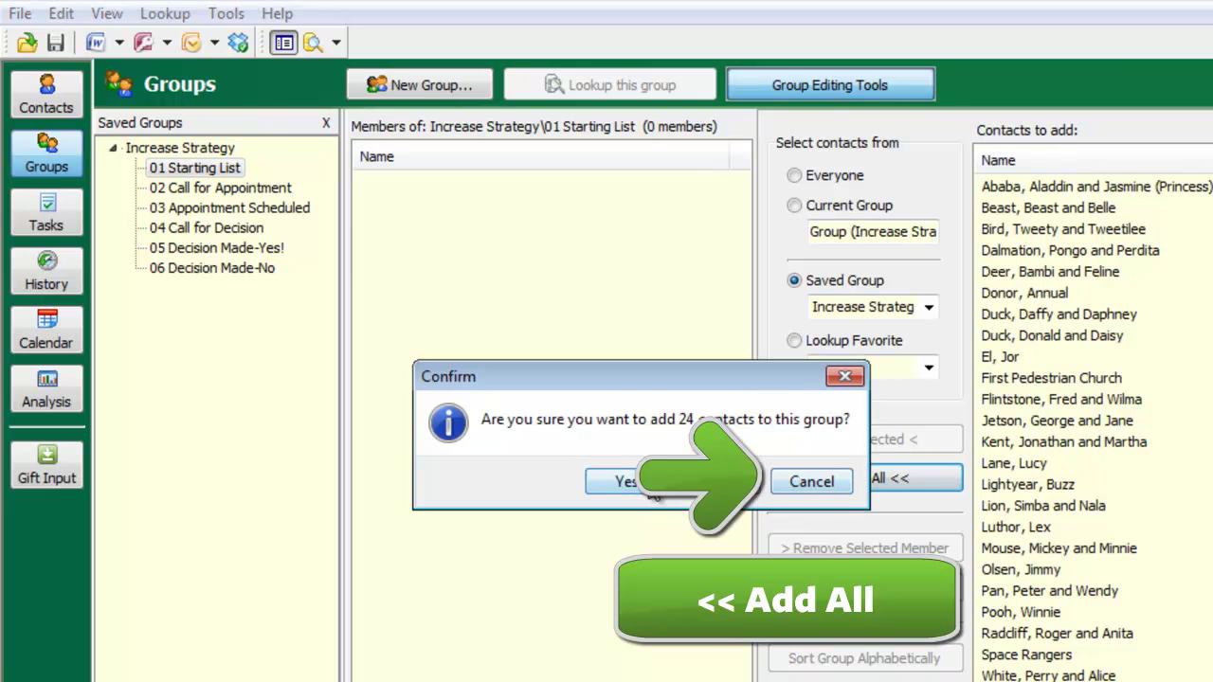
{"action": "left_click", "coordinate": [650, 485]}
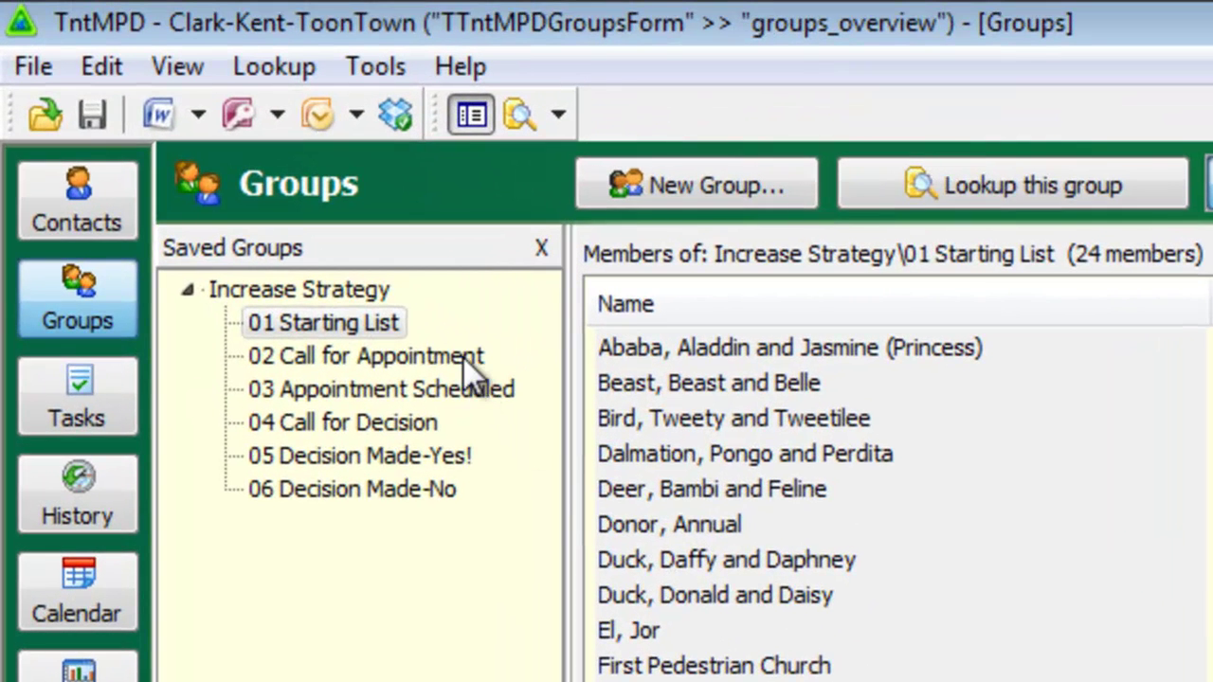
- Add all the same contacts to the saved group 02 Call for Appointment
{"action": "left_click", "coordinate": [443, 341]}
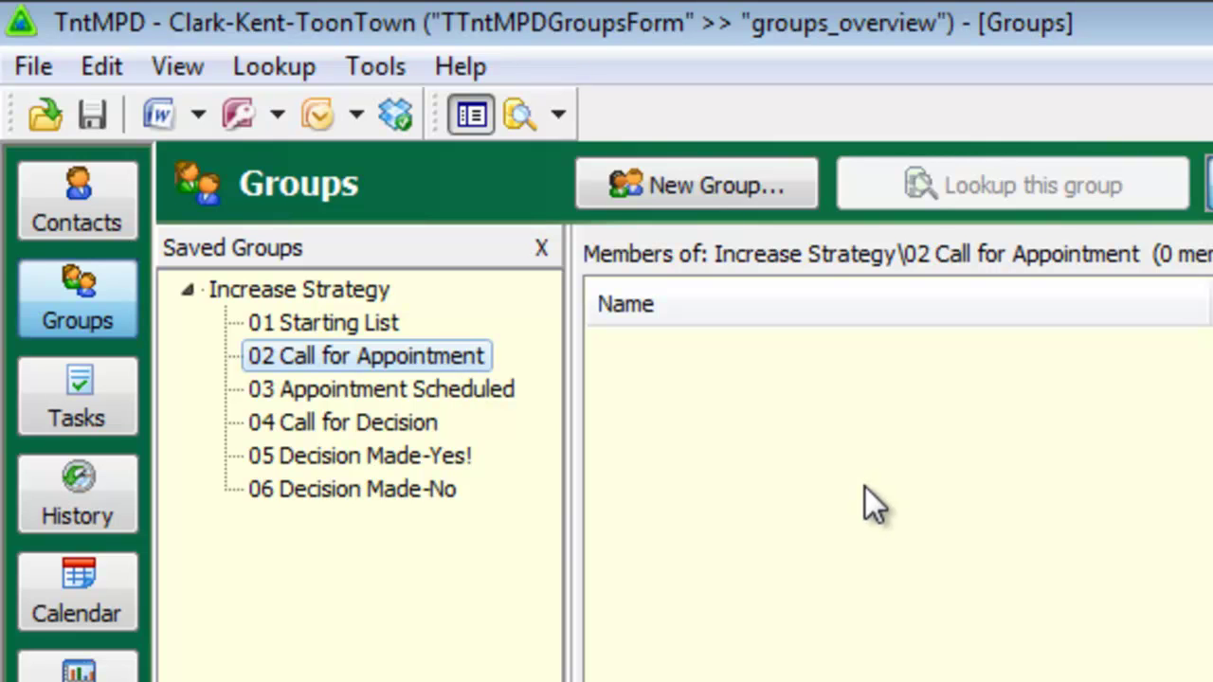
{"action": "key", "text": "Delete"}
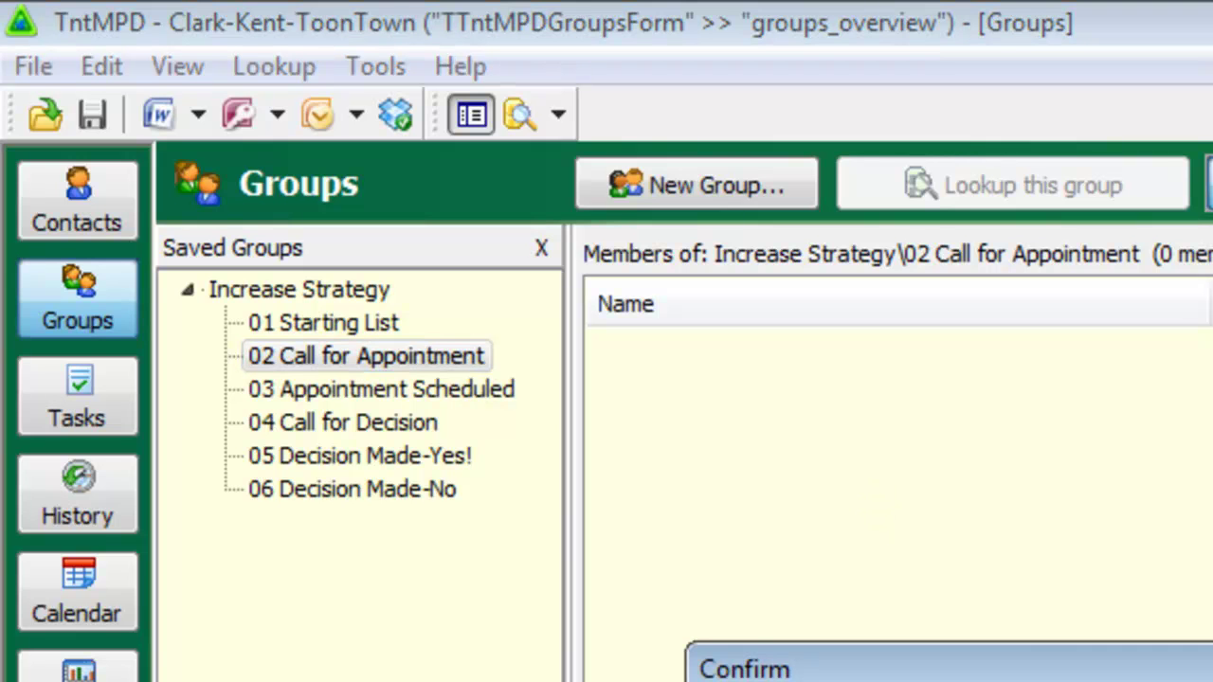
{"action": "key", "text": "Escape"}
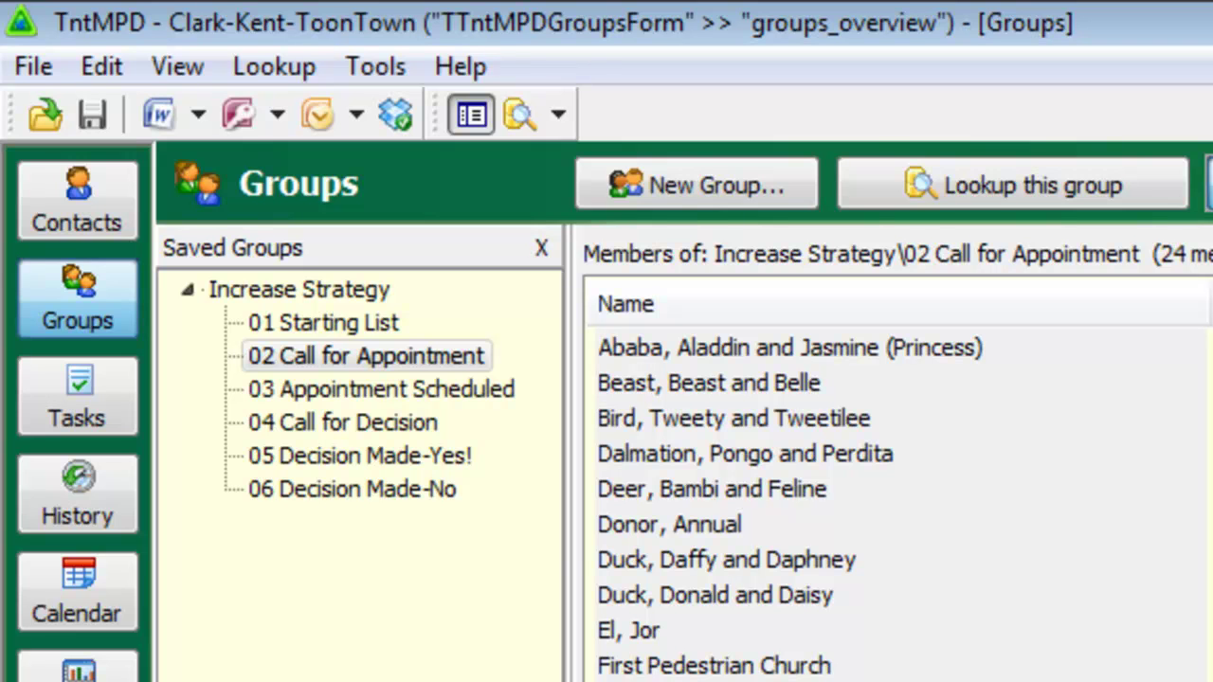
- Check the members of the groups 03 Appointment Scheduled, 04 Call for Decision, 05 Decision Made-Yes! and 06 Decision Made-No
{"action": "left_click", "coordinate": [495, 398]}
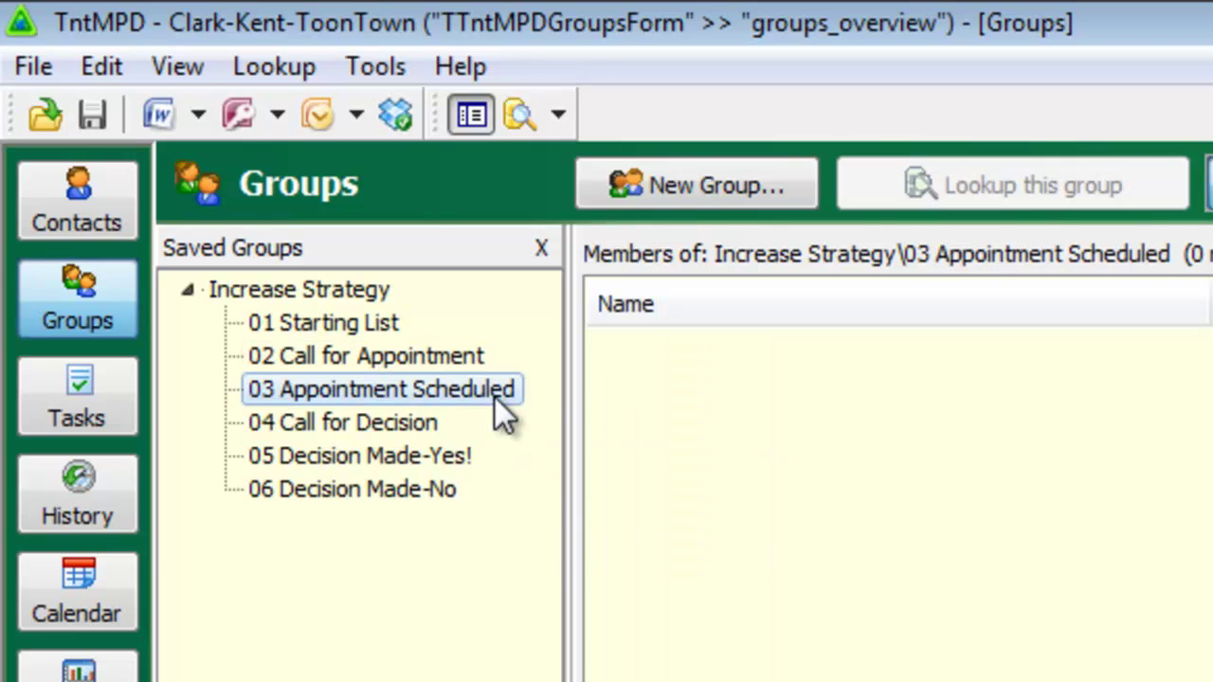
{"action": "left_click", "coordinate": [424, 420]}
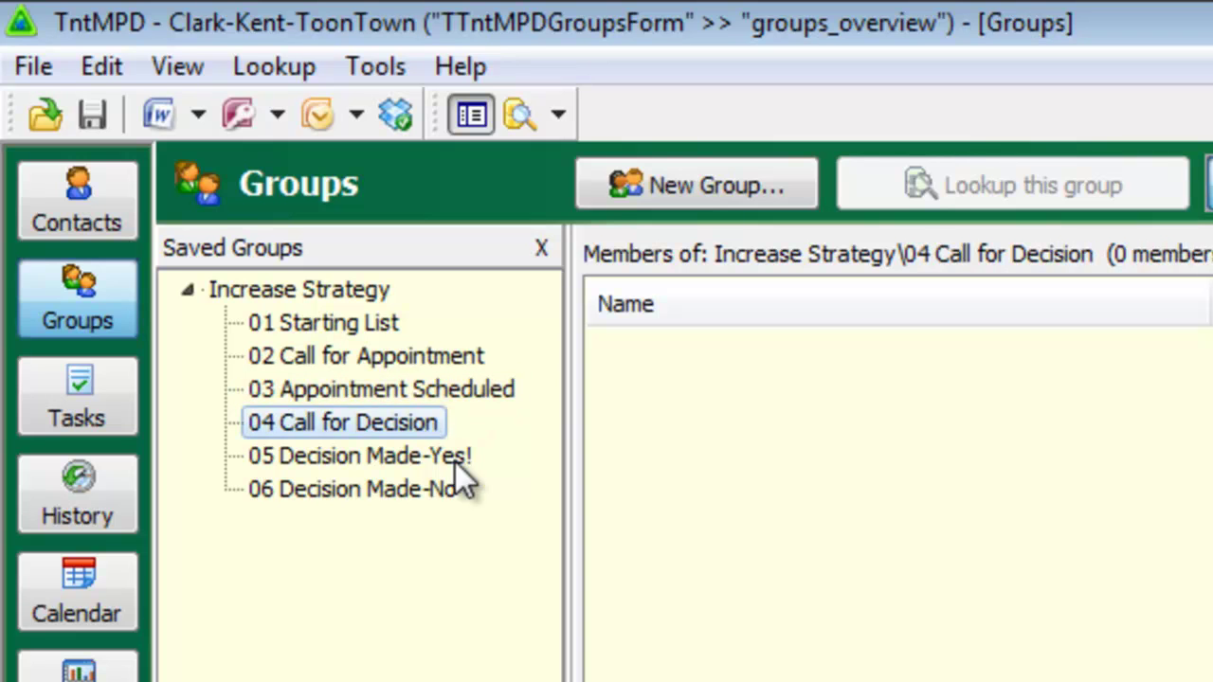
{"action": "left_click", "coordinate": [457, 461]}
{"action": "left_click", "coordinate": [464, 493]}
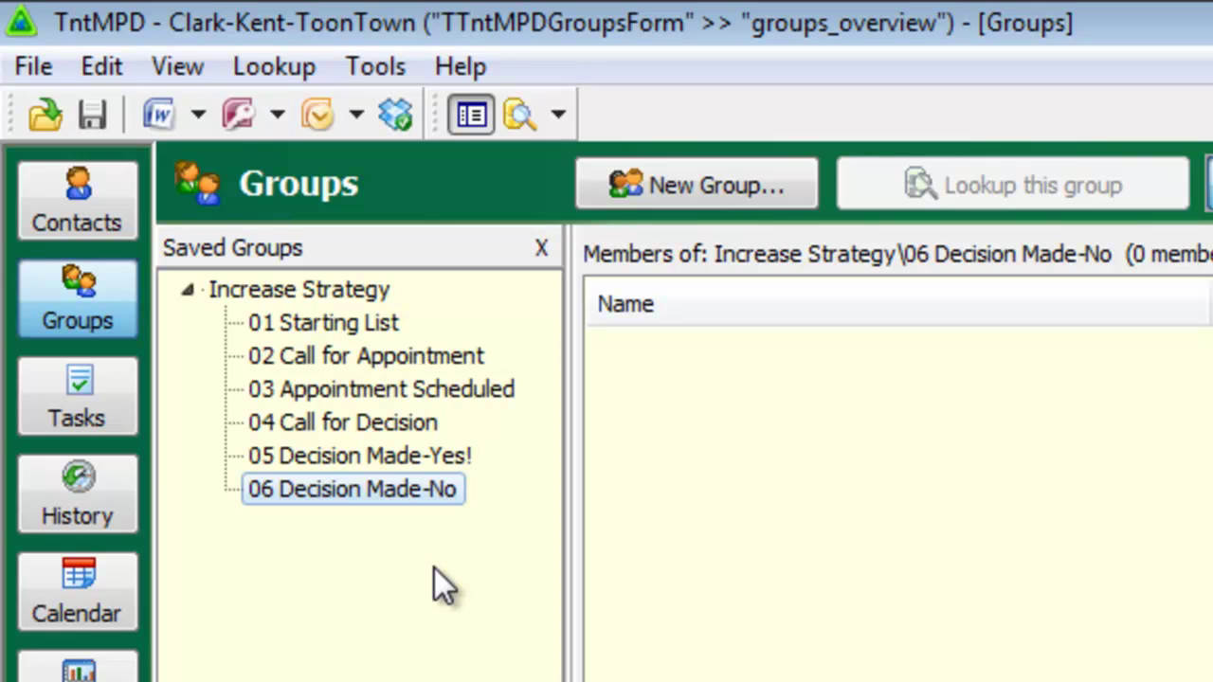
- Look up the contacts in the 02 Call for Appointment group and show the selected contact's history
{"action": "left_click", "coordinate": [437, 349]}
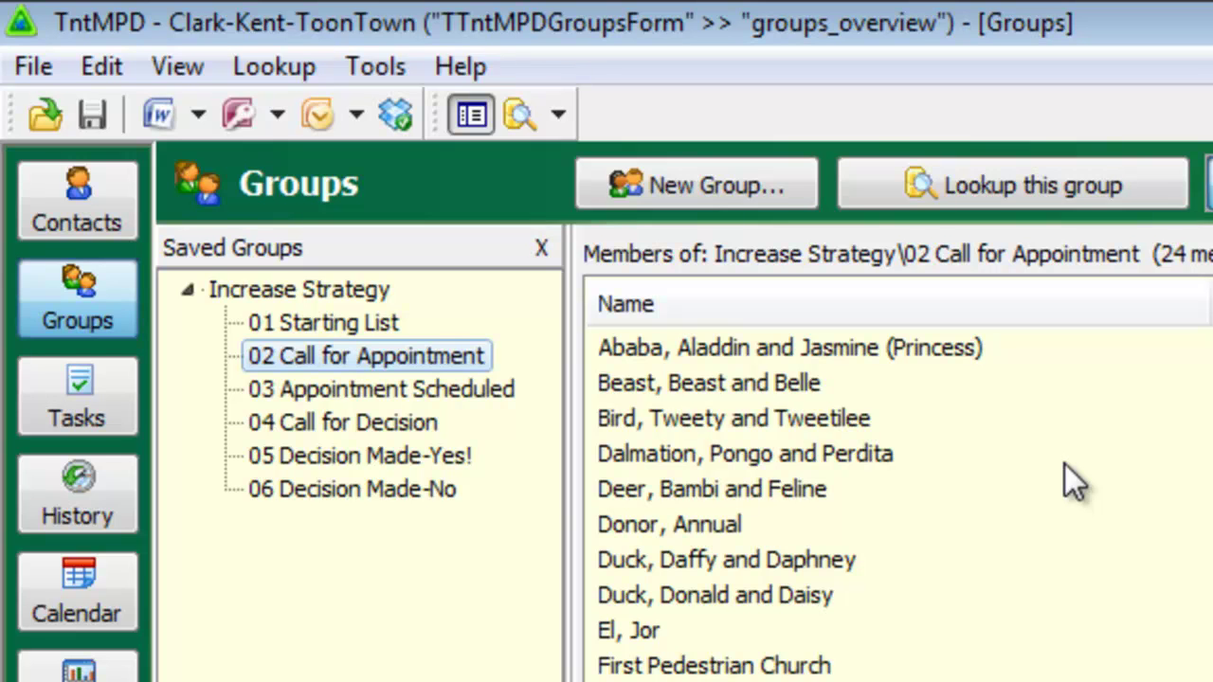
{"action": "left_click", "coordinate": [1111, 187]}
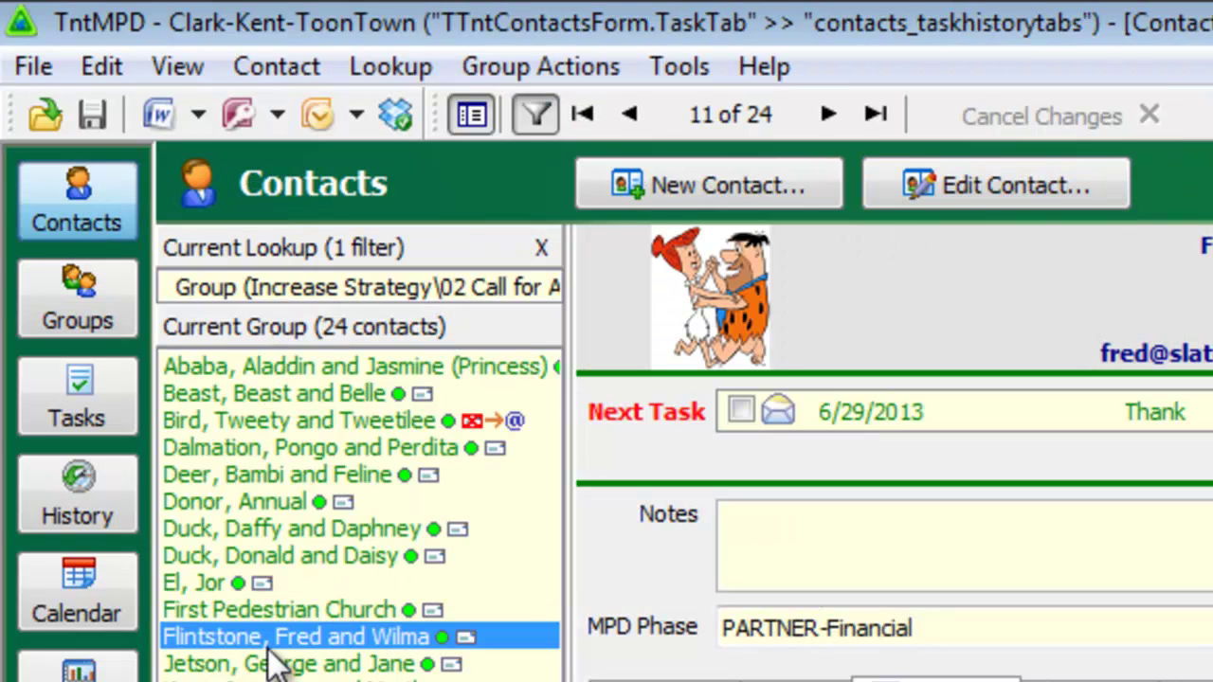
{"action": "left_click", "coordinate": [826, 507]}
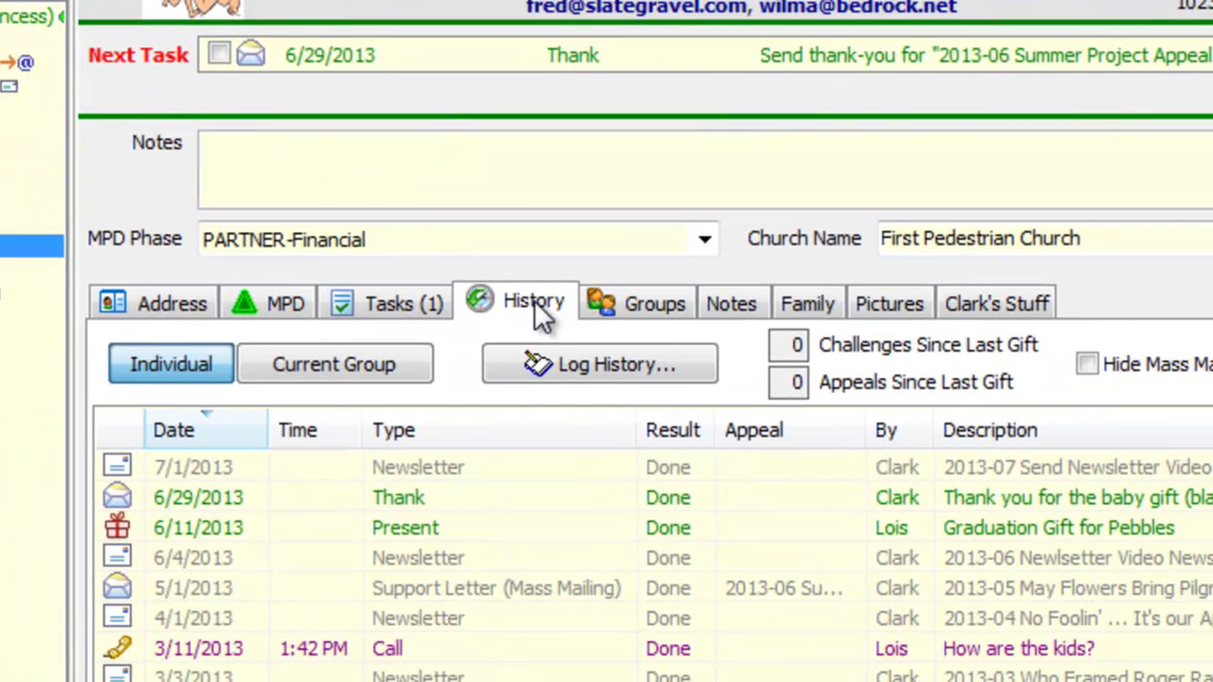
- Start a Call history entry for the selected contact with the description "Increase Strategy"
{"action": "left_click", "coordinate": [619, 367]}
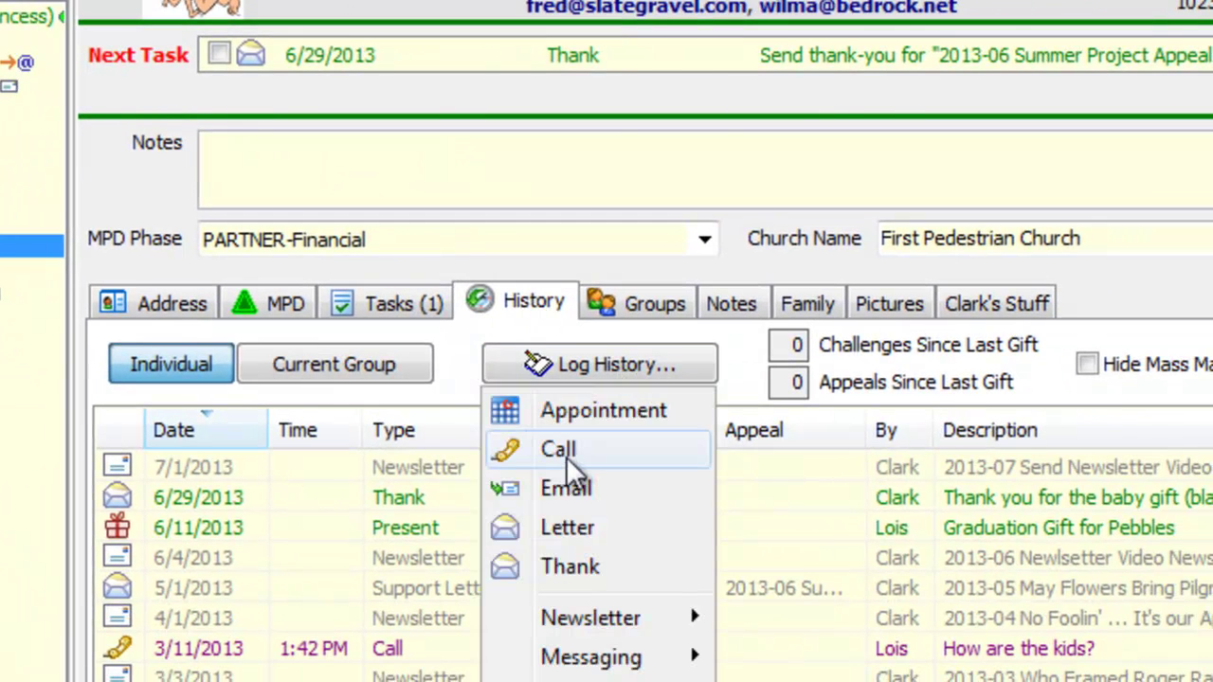
{"action": "left_click", "coordinate": [566, 455]}
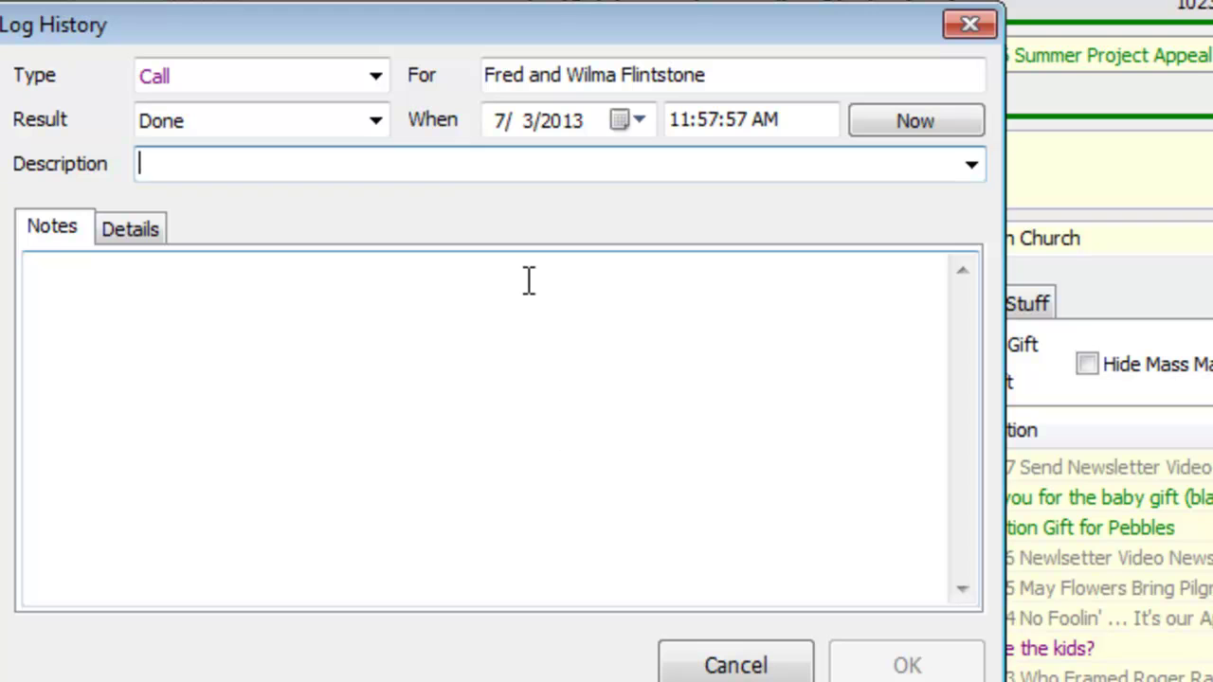
{"action": "type", "text": "Increase Strategy"}
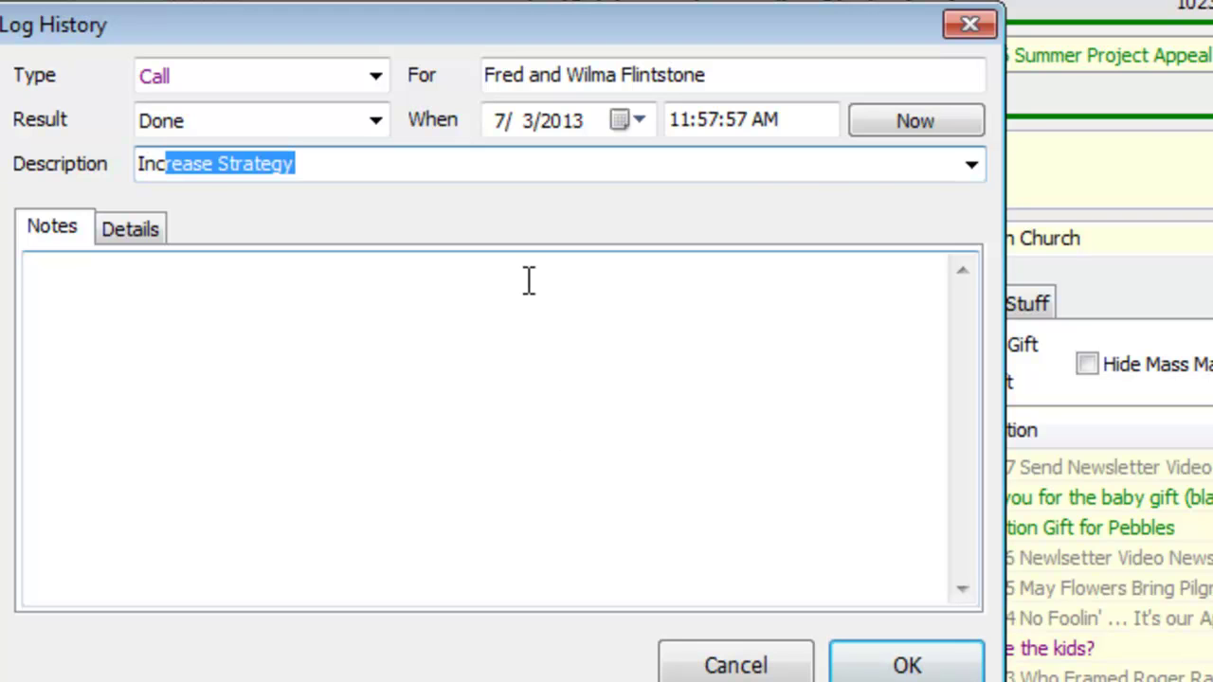
{"action": "left_click", "coordinate": [966, 171]}
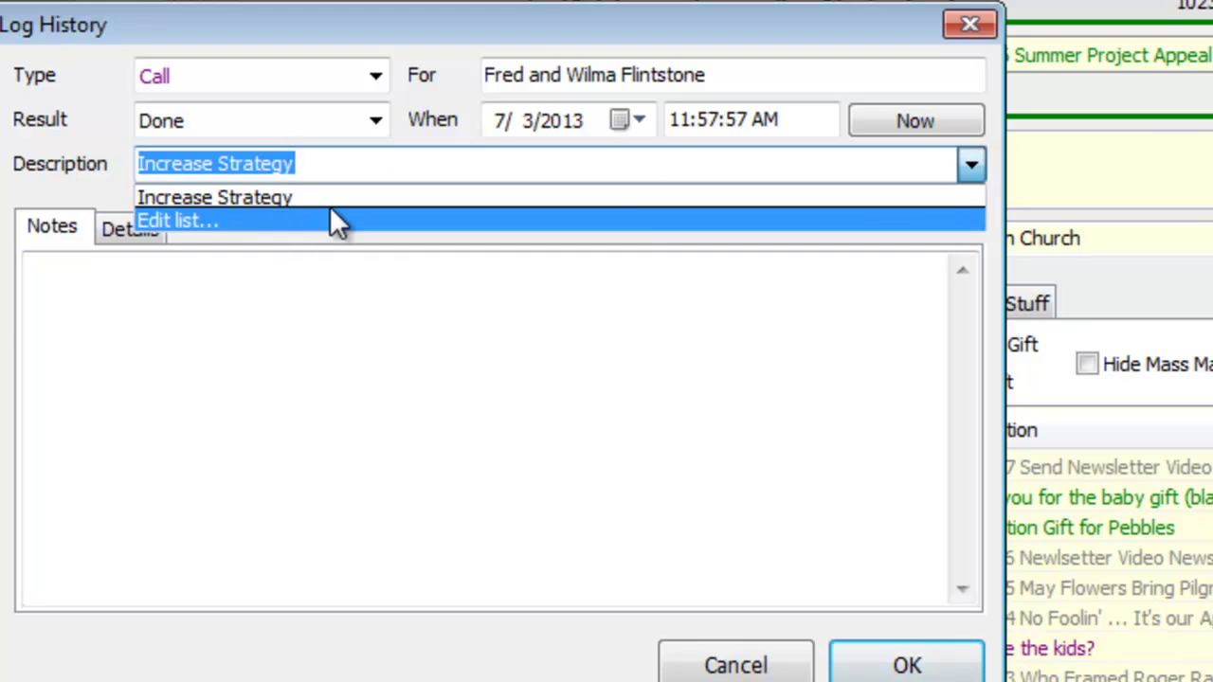
{"action": "left_click", "coordinate": [346, 163]}
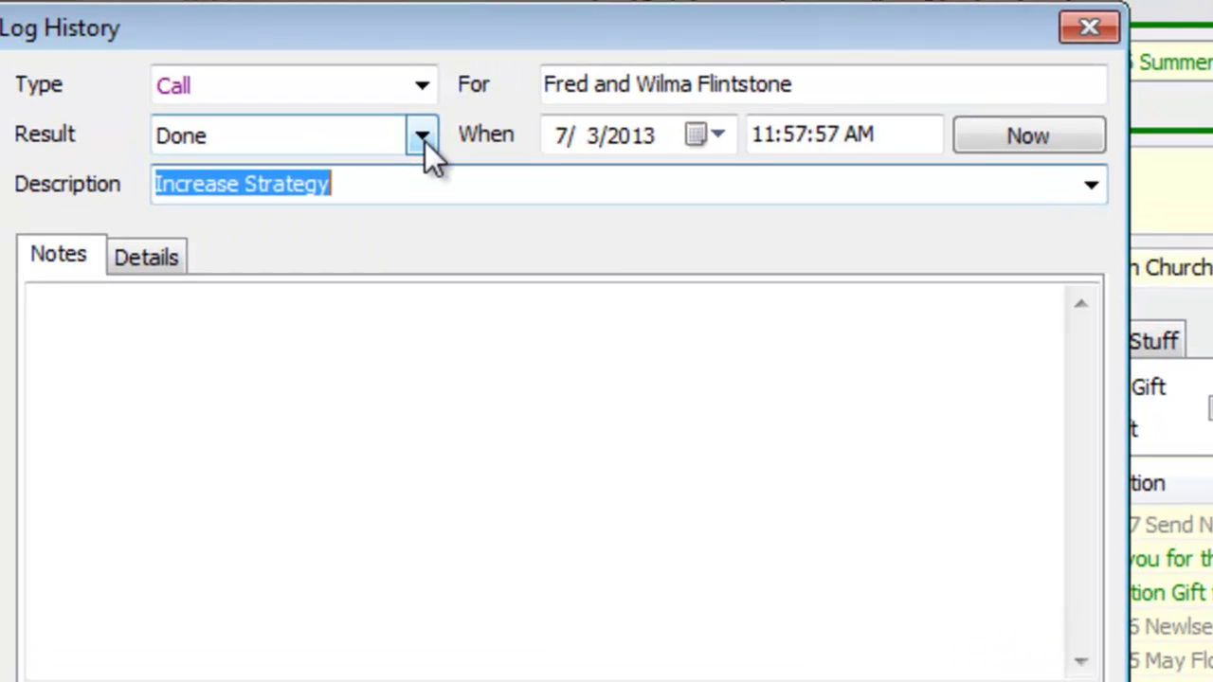
- Append the spoken-to person's first name in parentheses and "Appointment scheduled Monday the 8th at 7:00pm" to the call description, and save the entry
{"action": "left_click", "coordinate": [349, 161]}
{"action": "type", "text": "-- ("}
{"action": "type", "text": ") "}
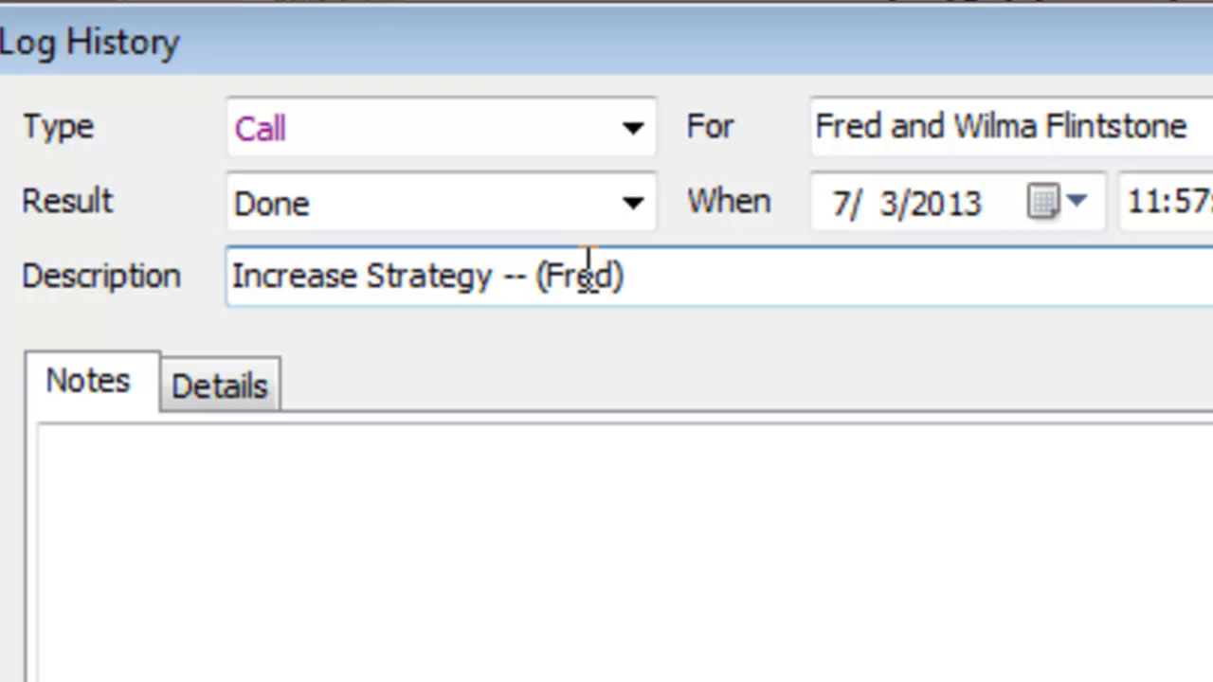
{"action": "type", "text": "Appointment scheduled "}
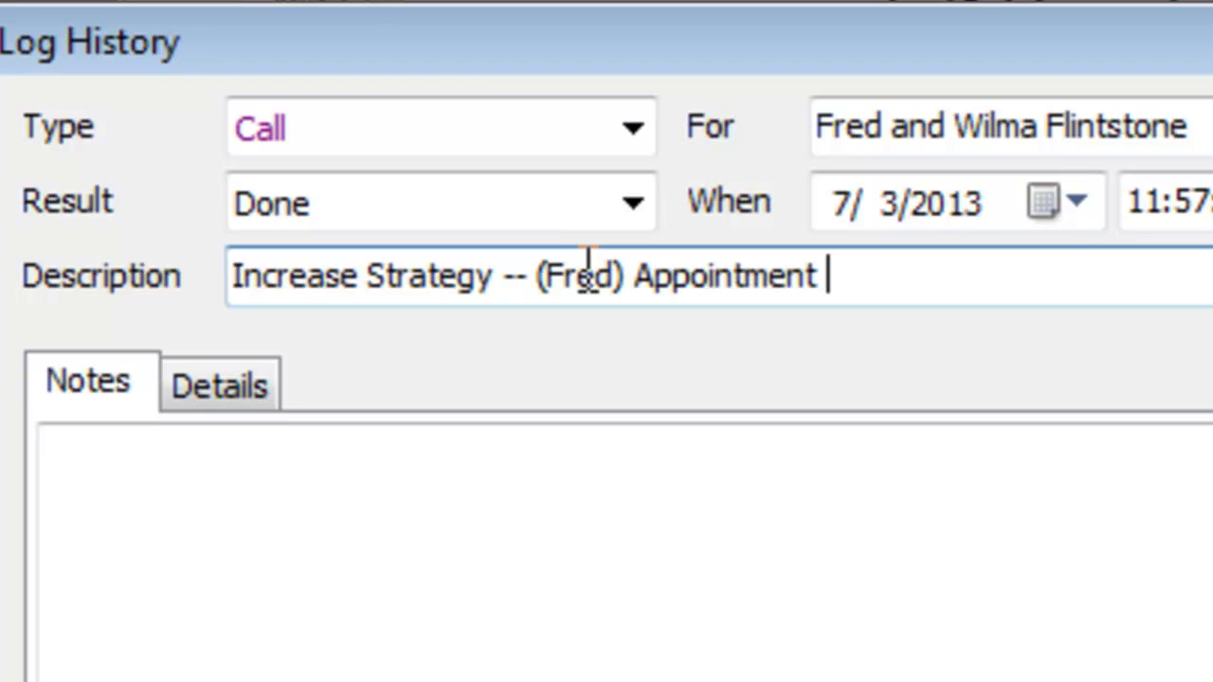
{"action": "type", "text": "Monday "}
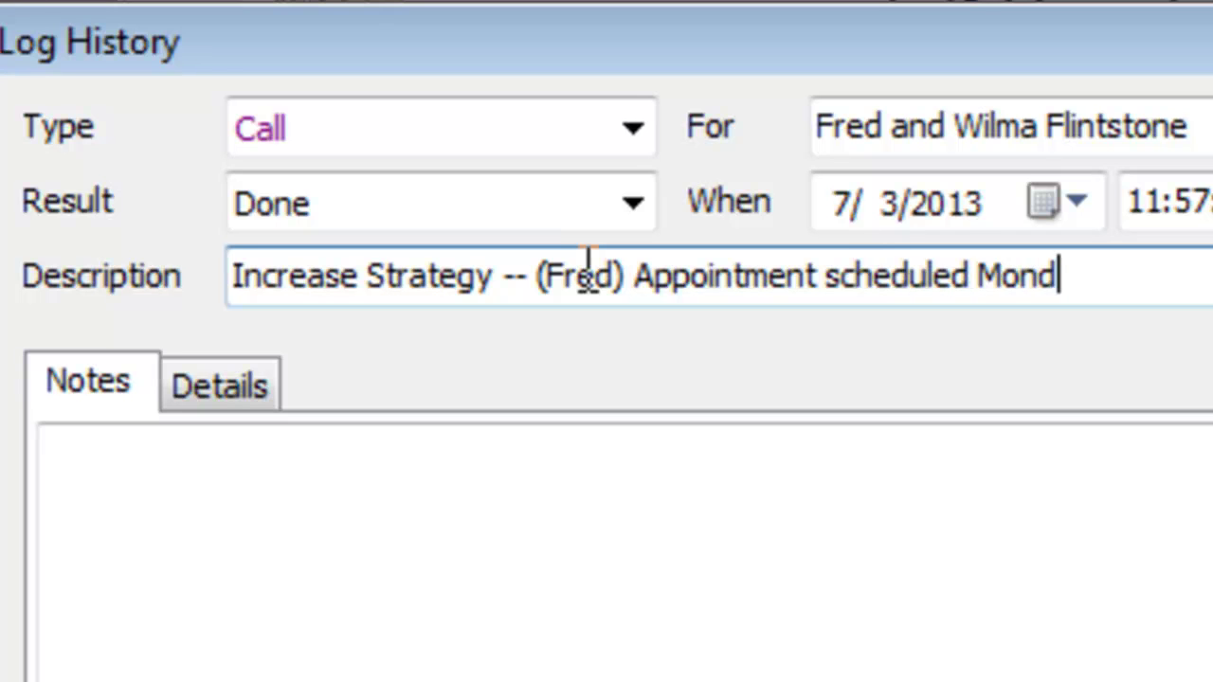
{"action": "type", "text": "the "}
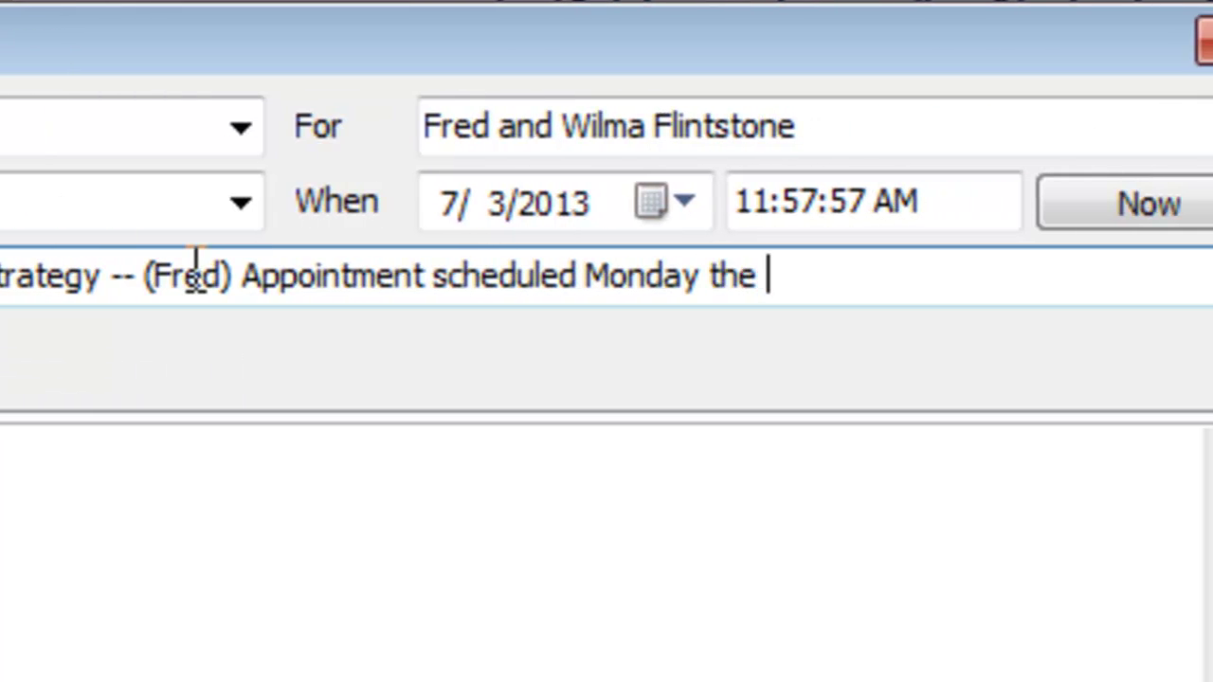
{"action": "type", "text": "8th at 7:00pm"}
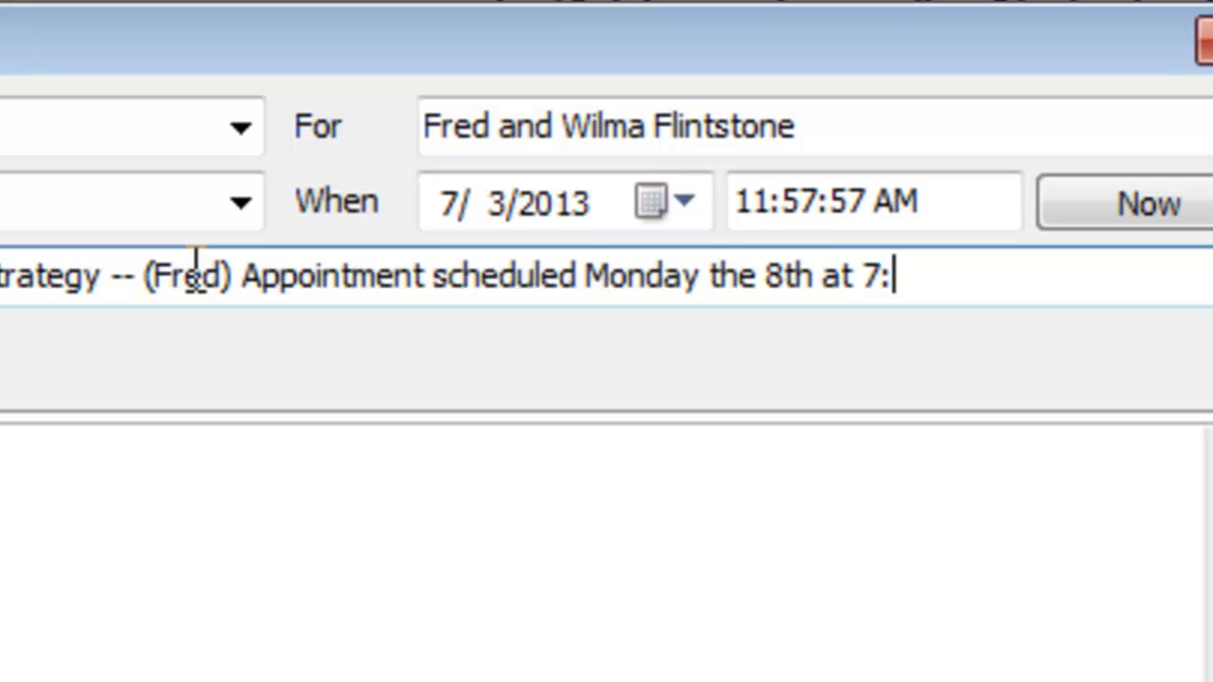
{"action": "key", "text": "Tab"}
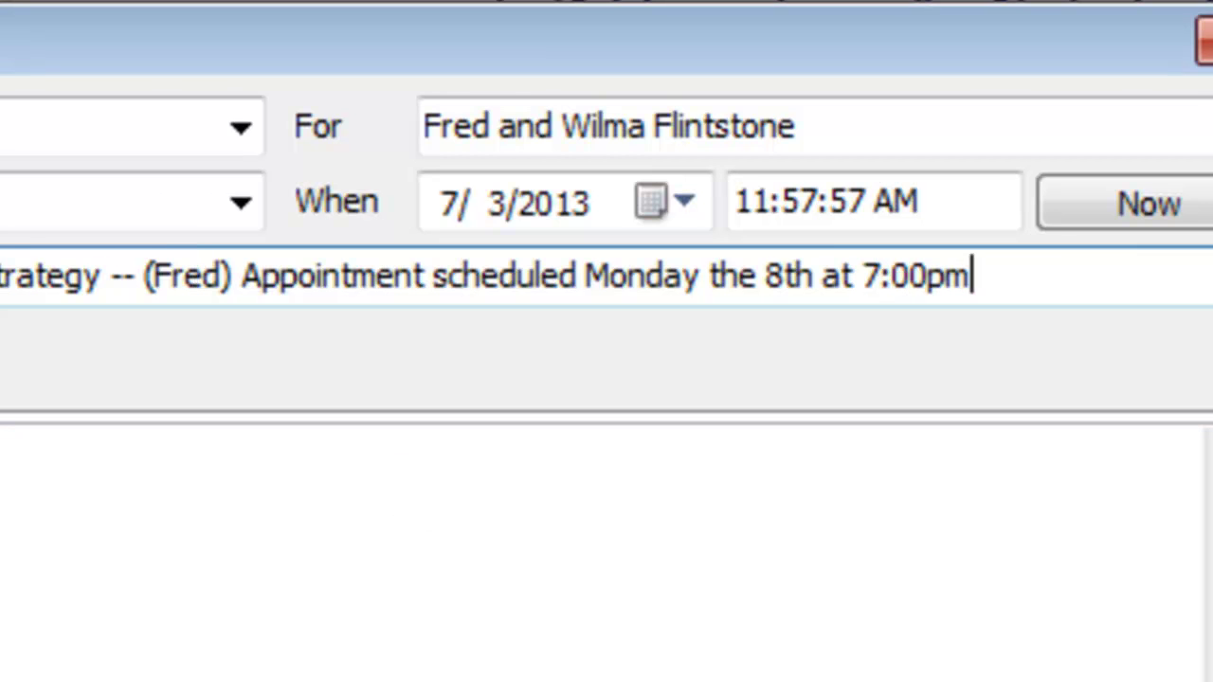
{"action": "left_click", "coordinate": [692, 678]}
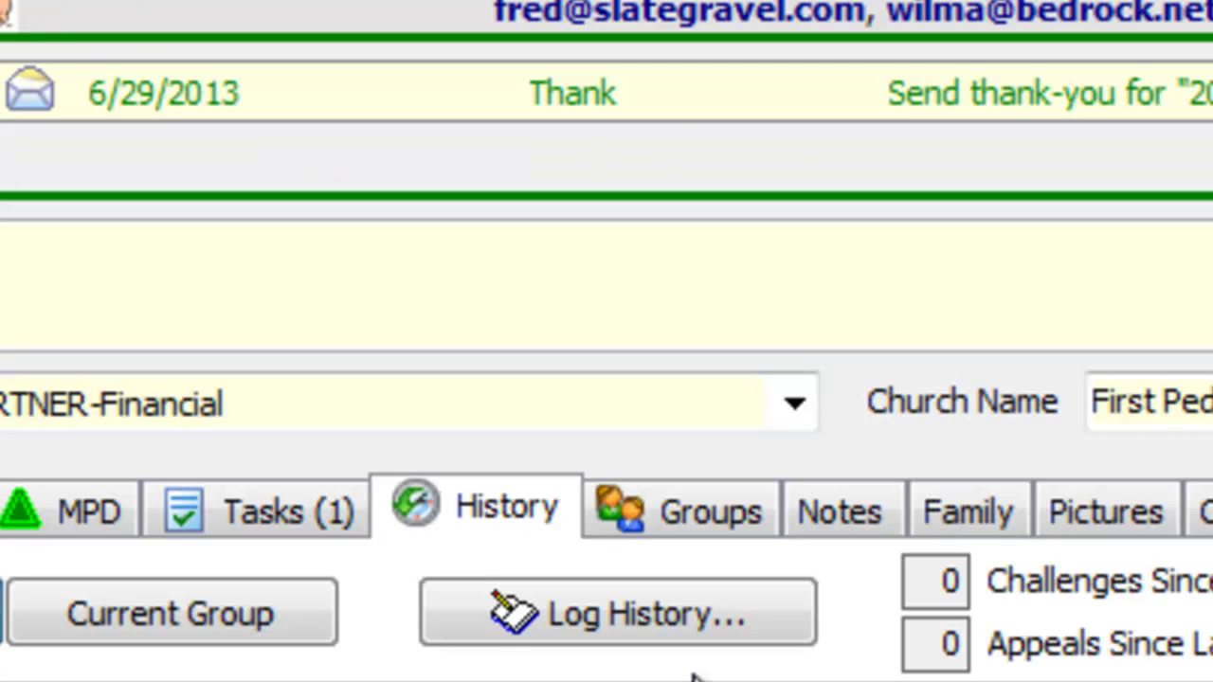
- Schedule an Appointment task for the contact with the description "Increase Strategy" on 7/8/2013 at 7:00 pm
{"action": "left_click", "coordinate": [328, 523]}
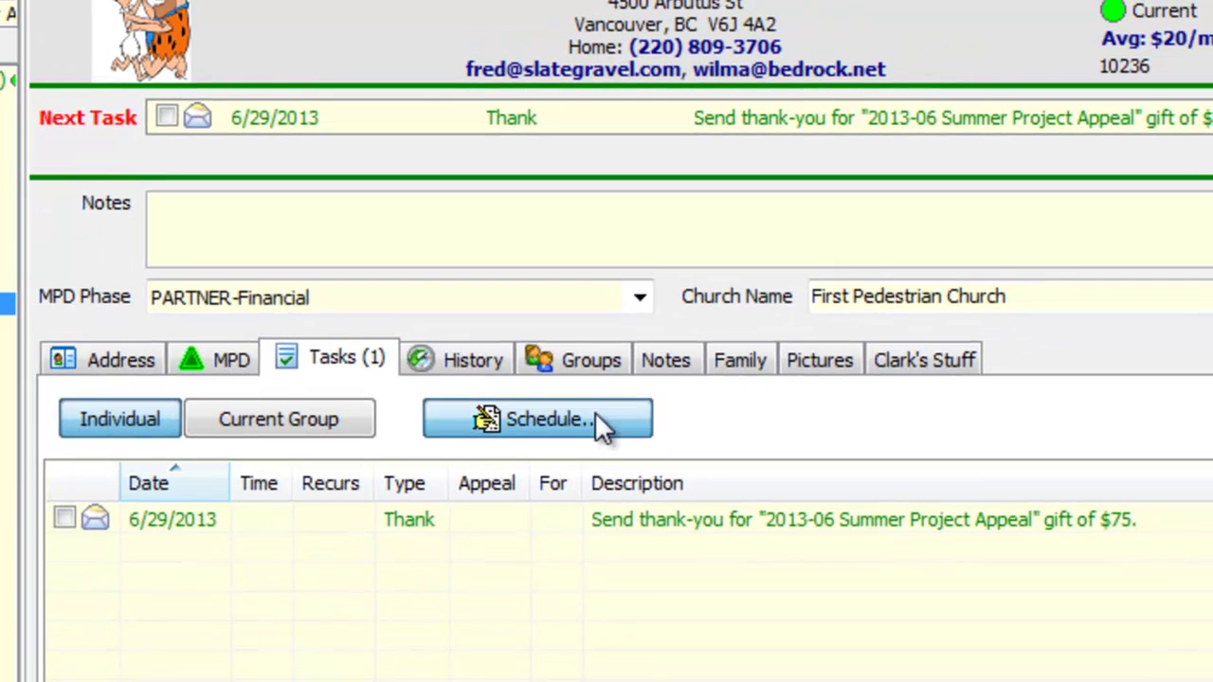
{"action": "left_click", "coordinate": [597, 422]}
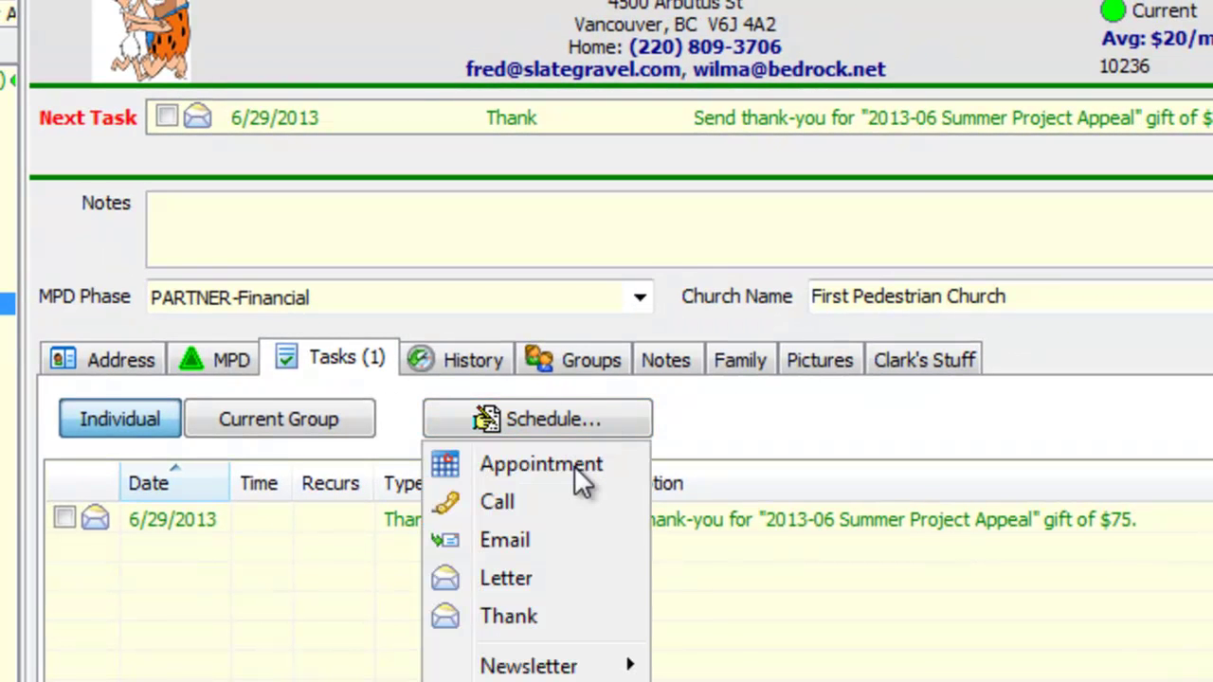
{"action": "left_click", "coordinate": [574, 471]}
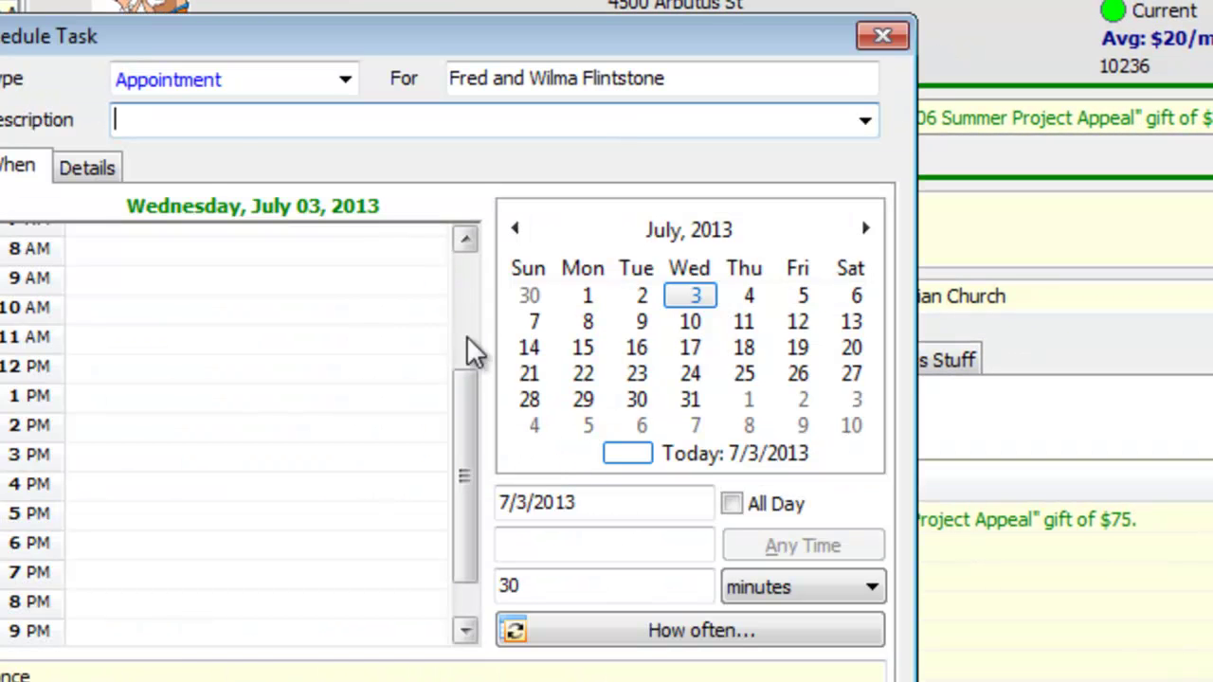
{"action": "type", "text": "Increase Strategy"}
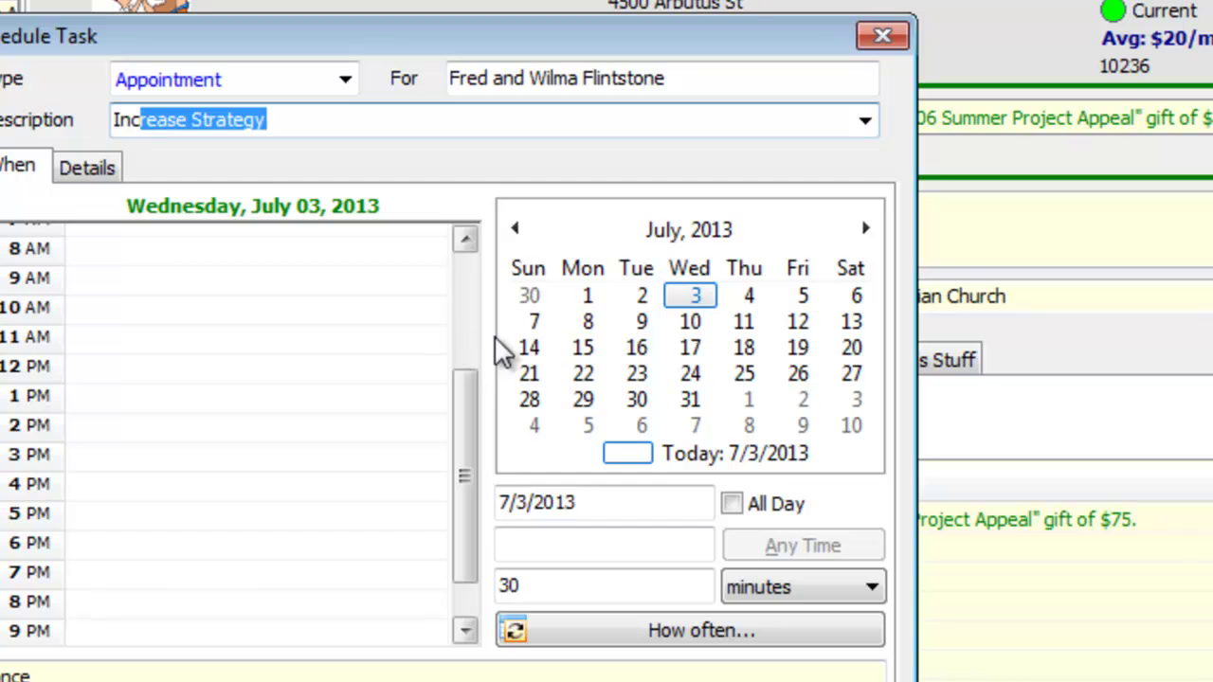
{"action": "left_click", "coordinate": [586, 325]}
{"action": "left_click", "coordinate": [626, 548]}
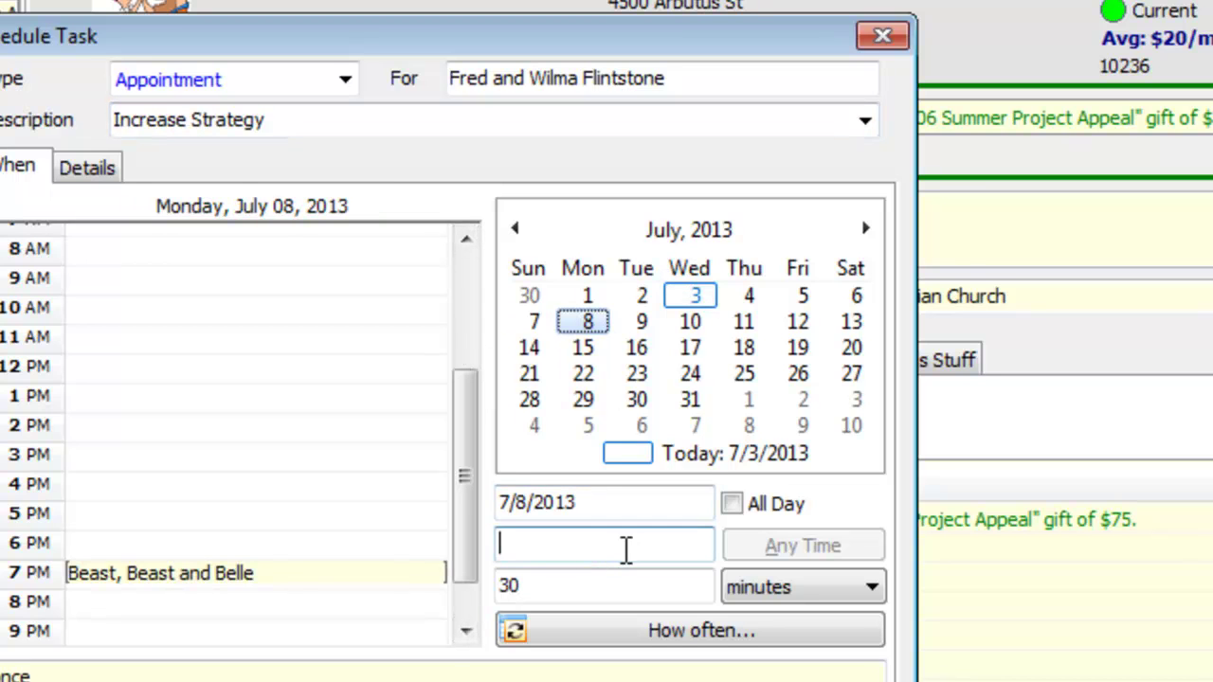
{"action": "type", "text": "7:00 pm"}
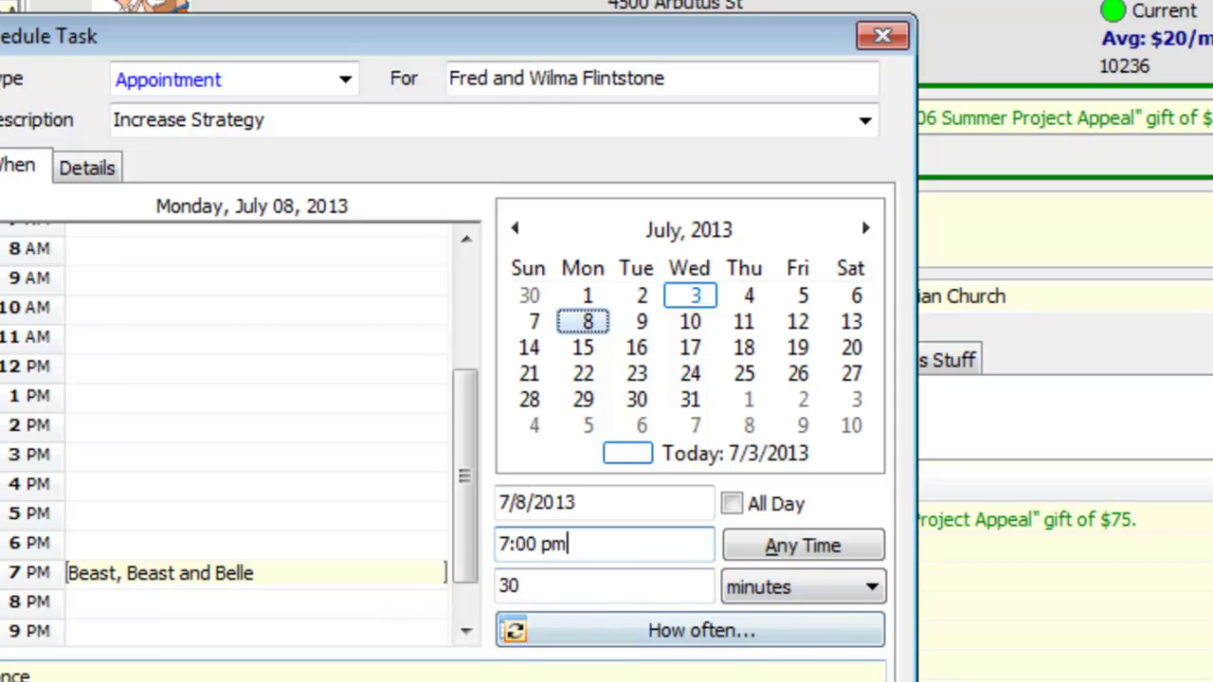
{"action": "key", "text": "Return"}
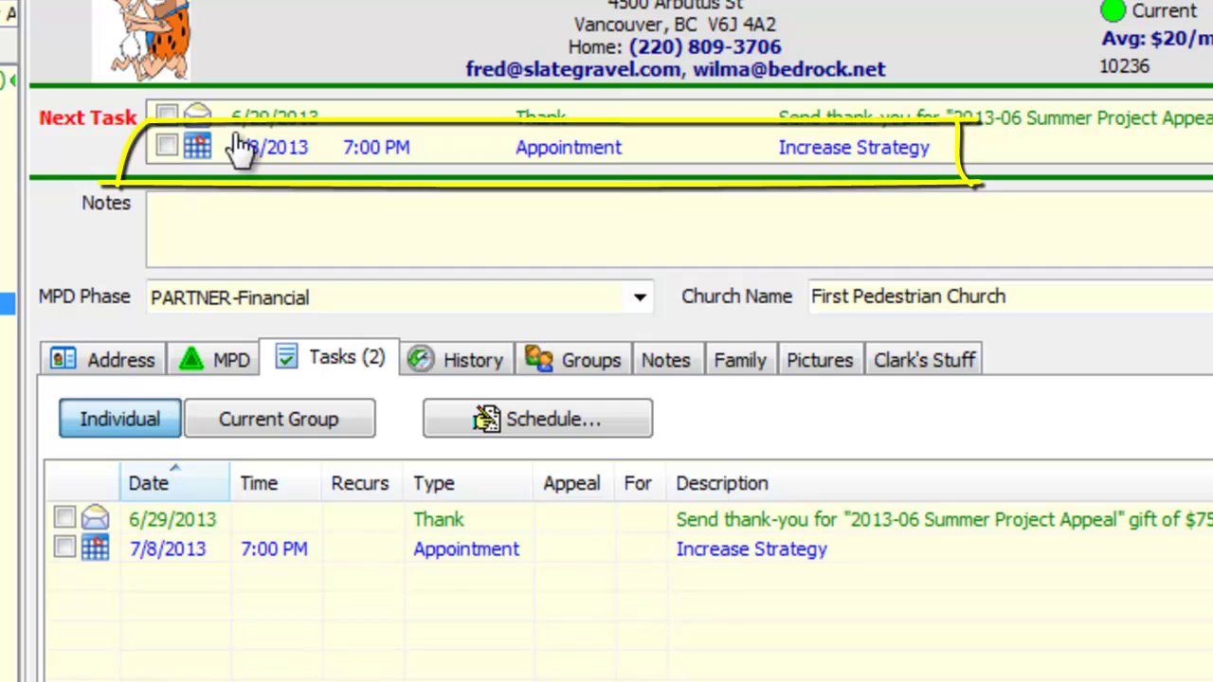
- Move the contact from the 02 Call for Appointment group to the 03 Appointment Scheduled group
{"action": "left_click", "coordinate": [589, 361]}
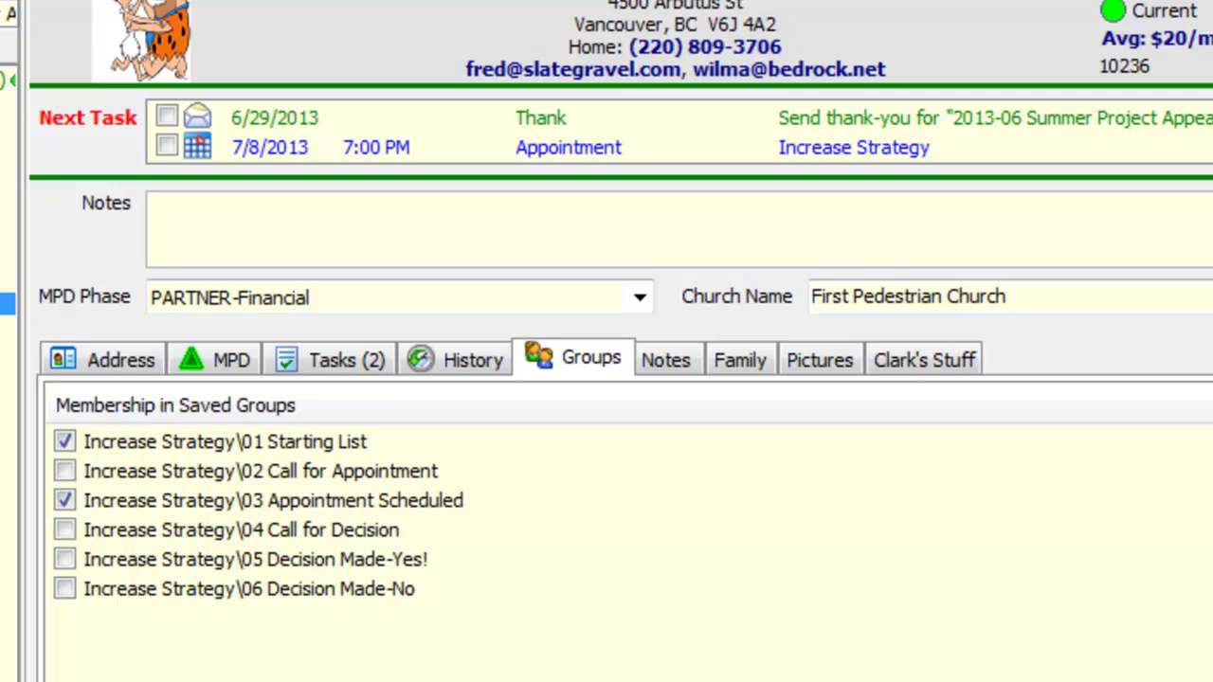
- Clear the contact's Increase Strategy appointment task as Done, logging it to history and opening the logged entry for editing
{"action": "left_click", "coordinate": [319, 365]}
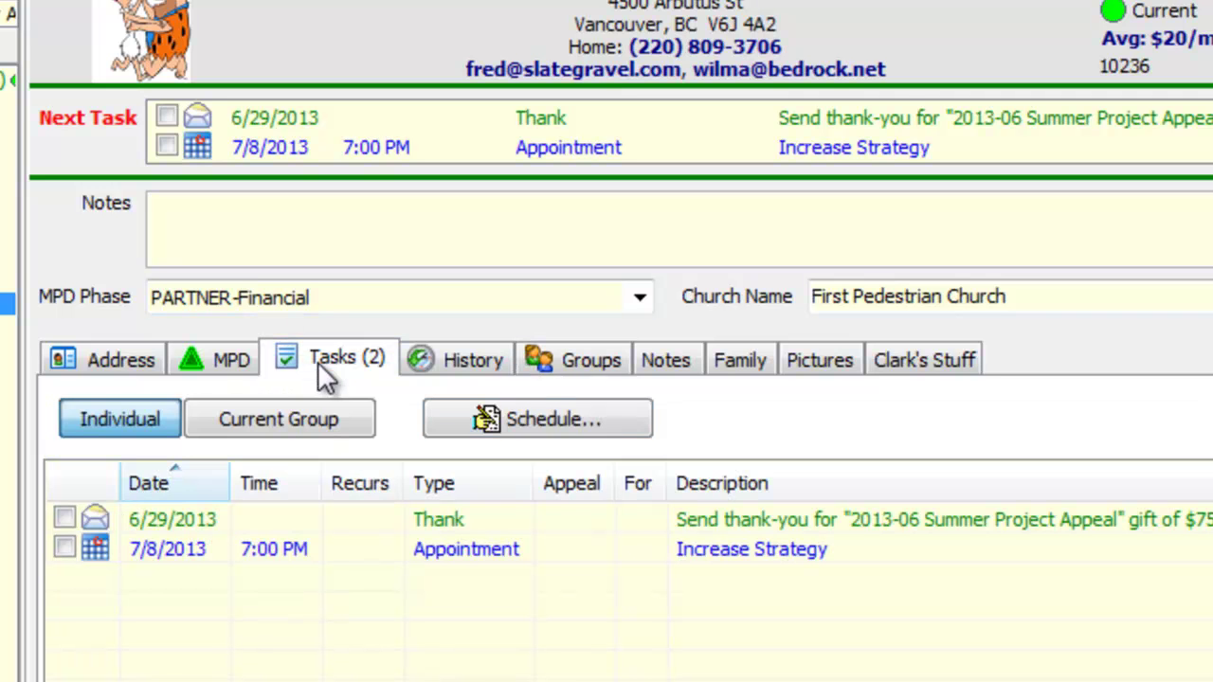
{"action": "left_click", "coordinate": [64, 549]}
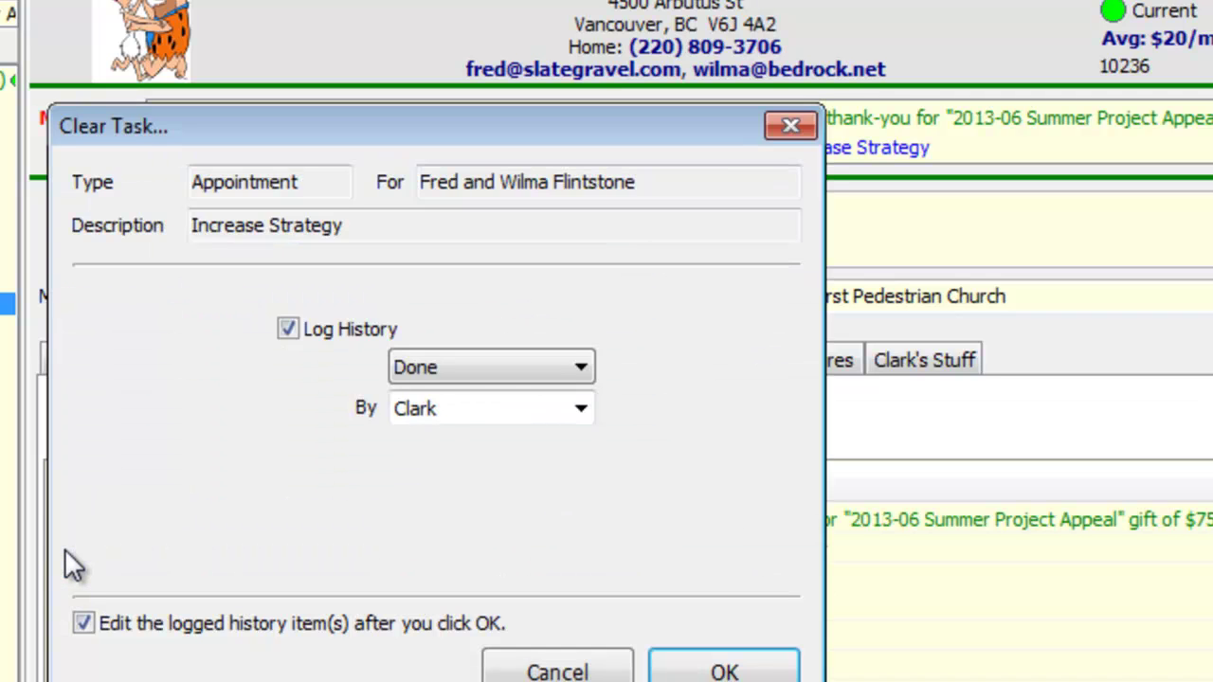
{"action": "left_click", "coordinate": [724, 671]}
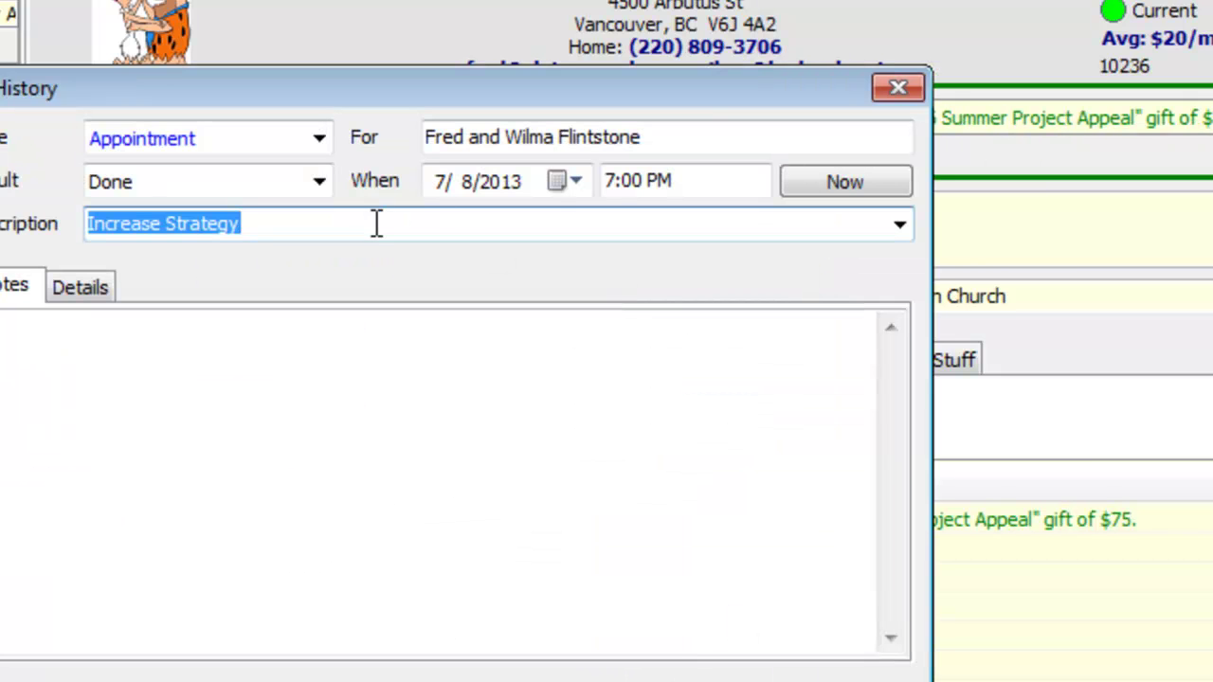
- Append "// Call for decision" to the logged appointment's description and save the entry
{"action": "left_click", "coordinate": [376, 223]}
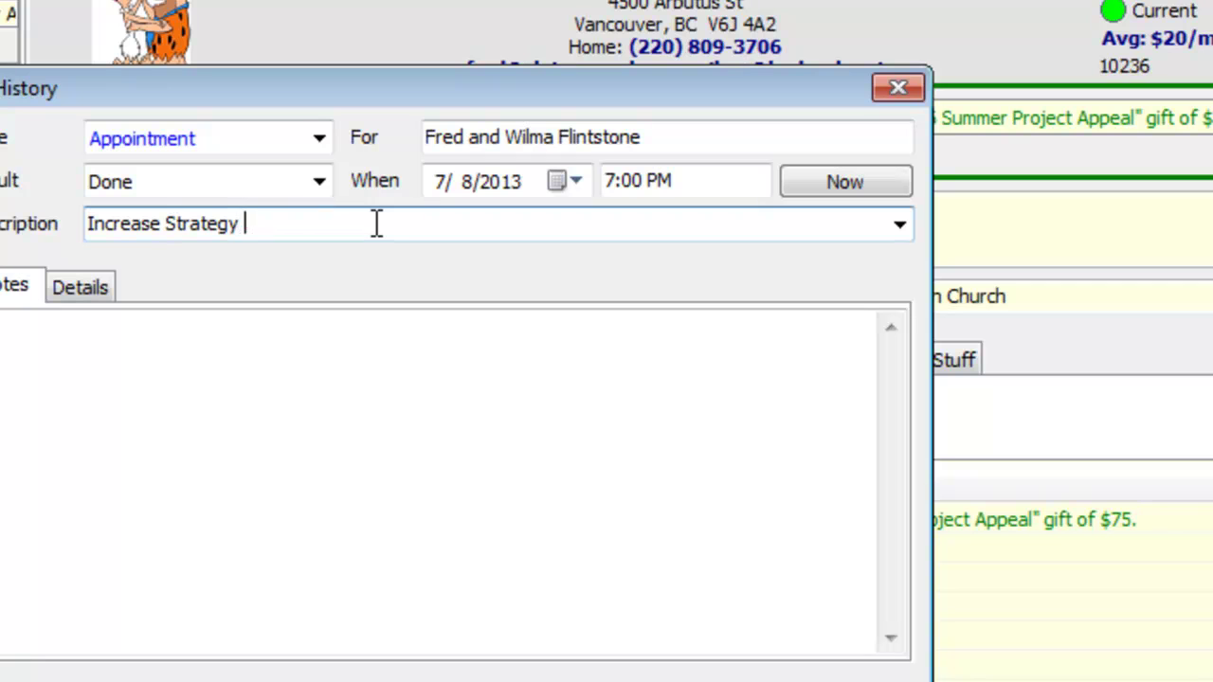
{"action": "type", "text": "// Call for dec"}
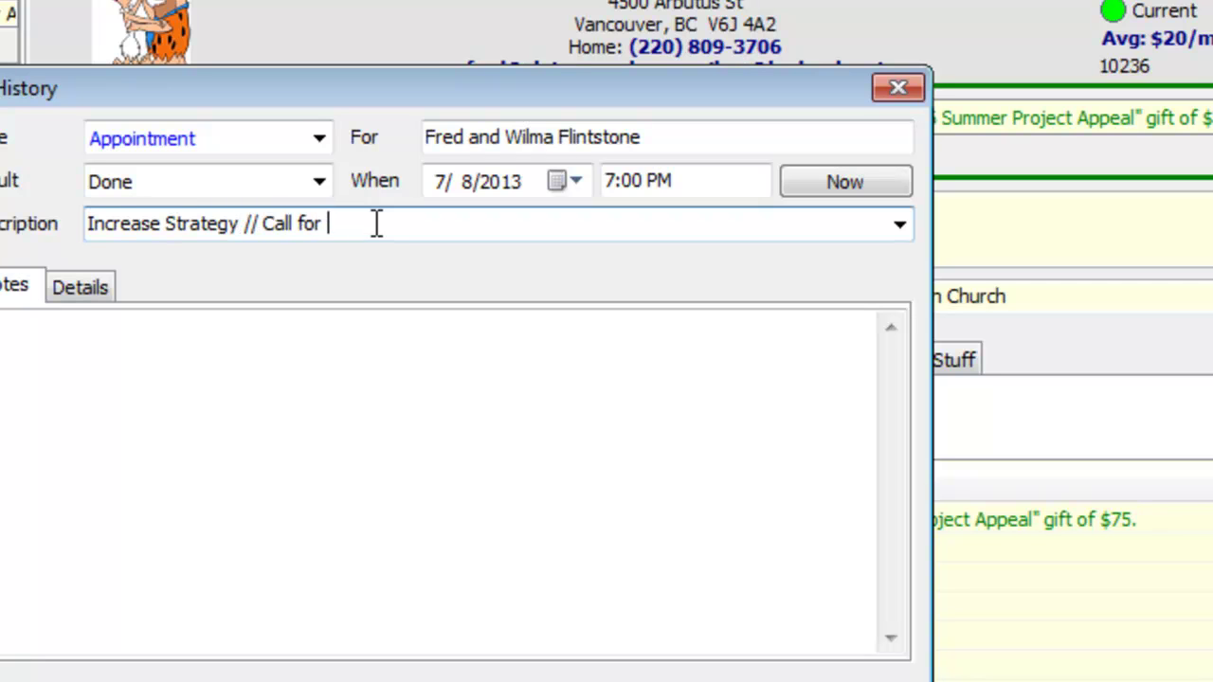
{"action": "type", "text": "ision"}
{"action": "key", "text": "Return"}
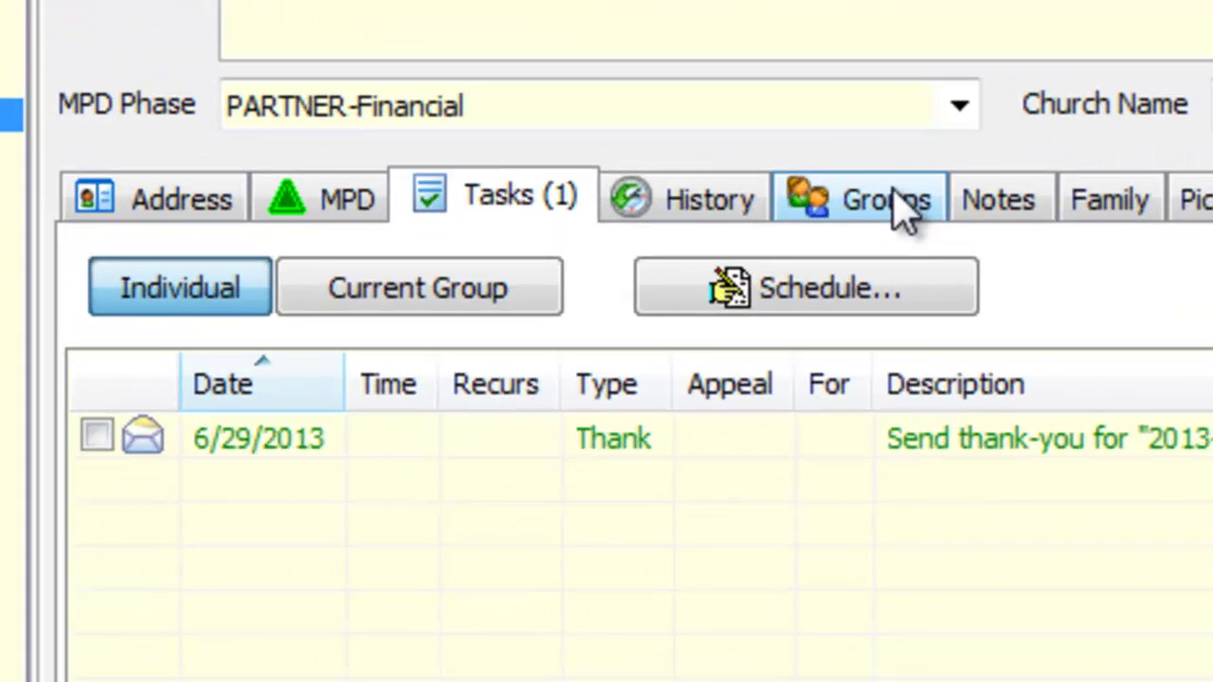
- Move the contact from the 03 Appointment Scheduled group to the 04 Call for Decision group
{"action": "left_click", "coordinate": [905, 209]}
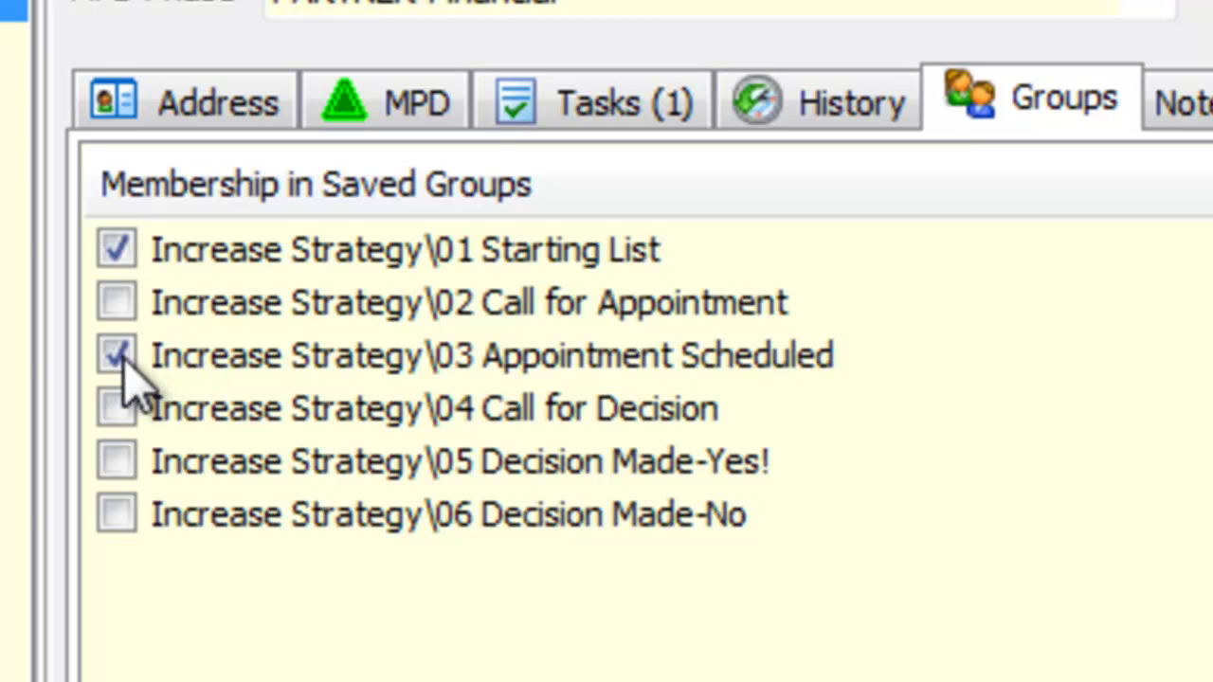
{"action": "left_click", "coordinate": [112, 347]}
{"action": "left_click", "coordinate": [120, 402]}
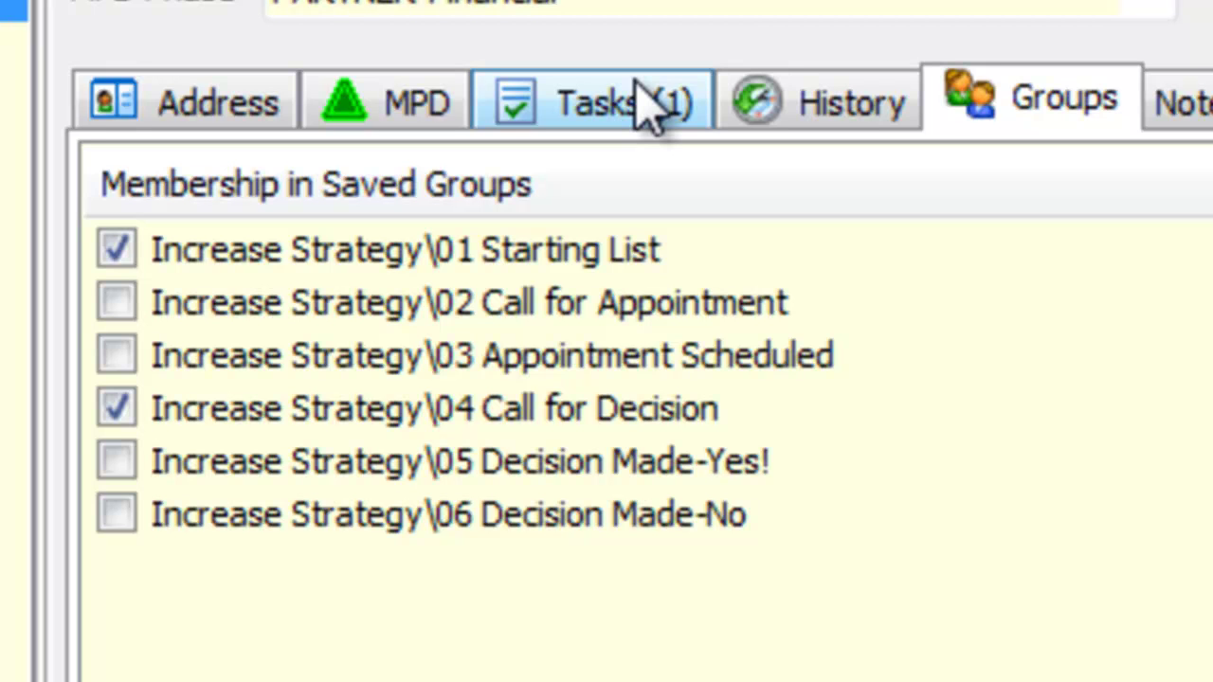
- Start a Call history entry for the contact with the description "Increase Strategy -- Call for decision"
{"action": "left_click", "coordinate": [771, 120]}
{"action": "left_click", "coordinate": [857, 216]}
{"action": "left_click", "coordinate": [886, 362]}
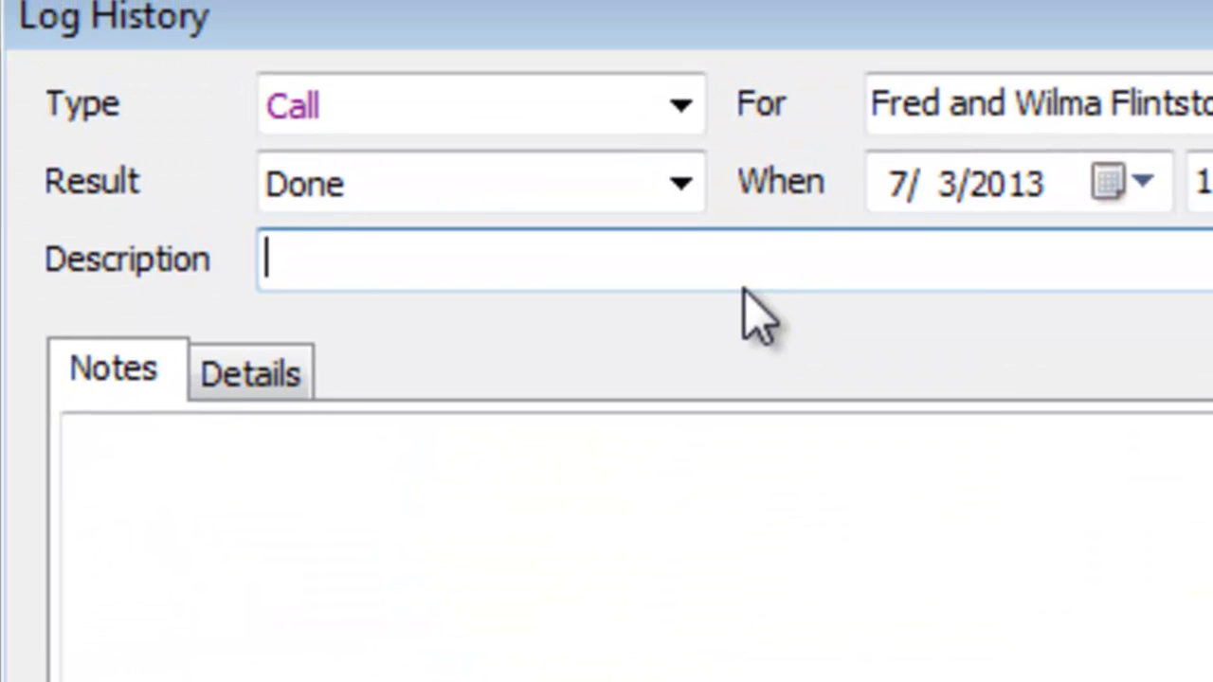
{"action": "type", "text": "Increase Strategy"}
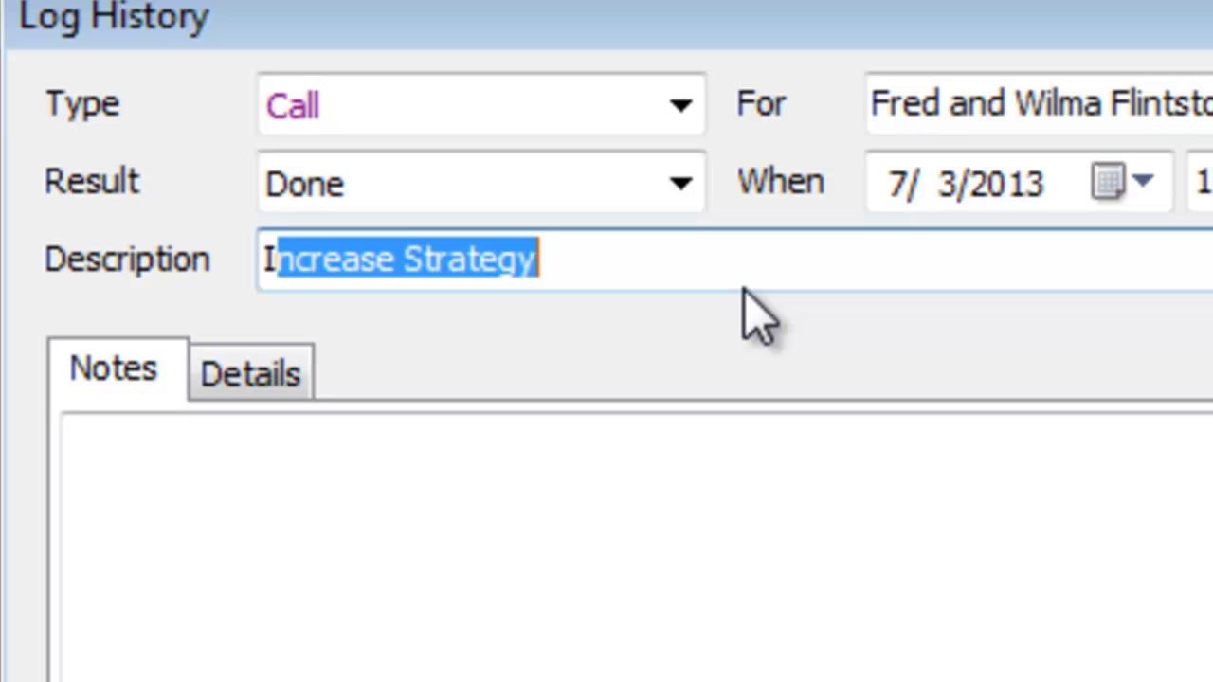
{"action": "key", "text": "End"}
{"action": "type", "text": "-- "}
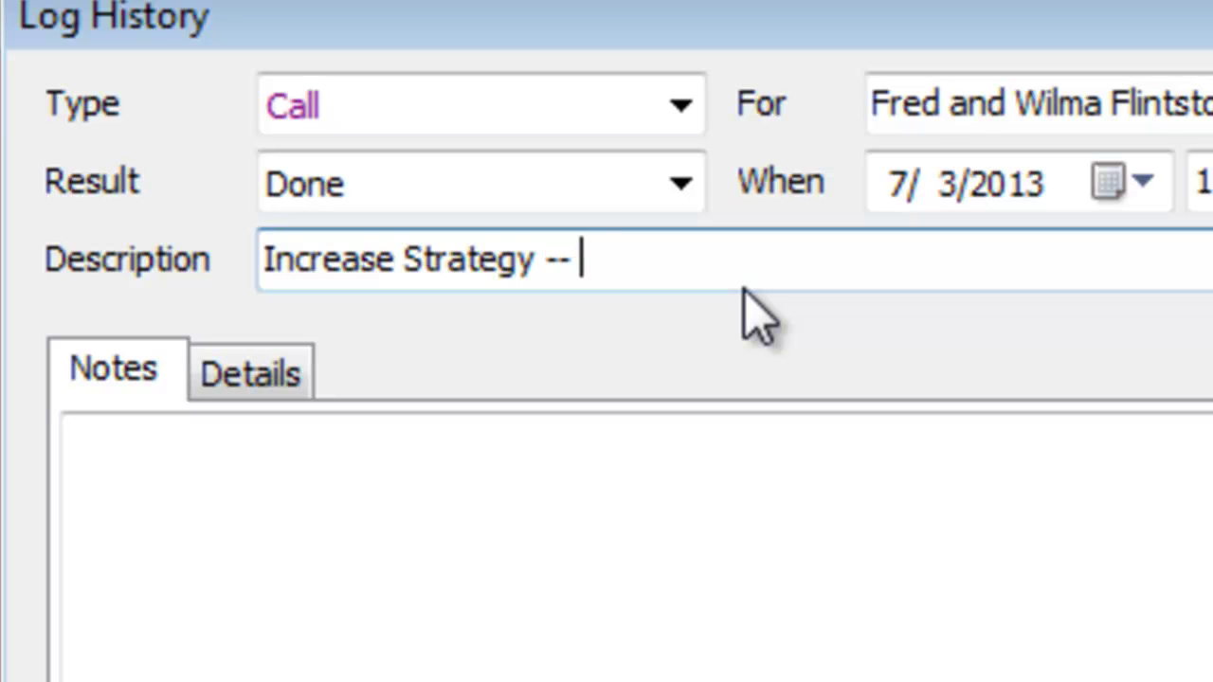
{"action": "type", "text": "Call for "}
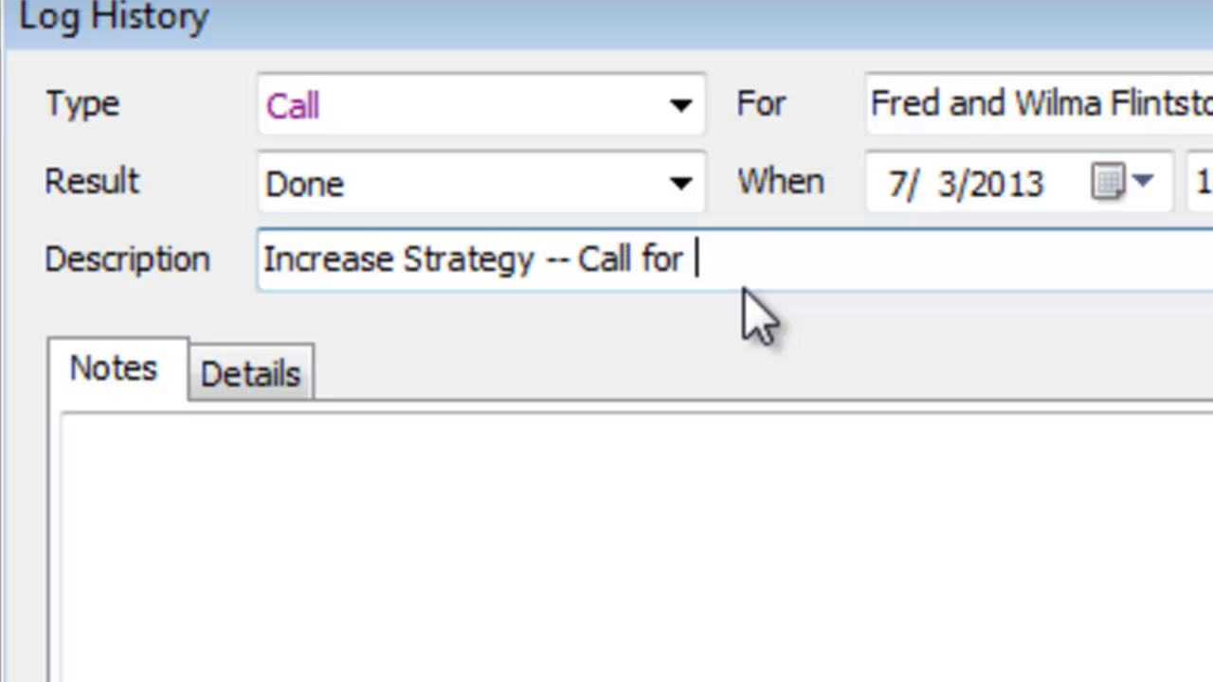
{"action": "type", "text": "decisi"}
{"action": "key", "text": "BackSpace"}
{"action": "type", "text": "sion"}
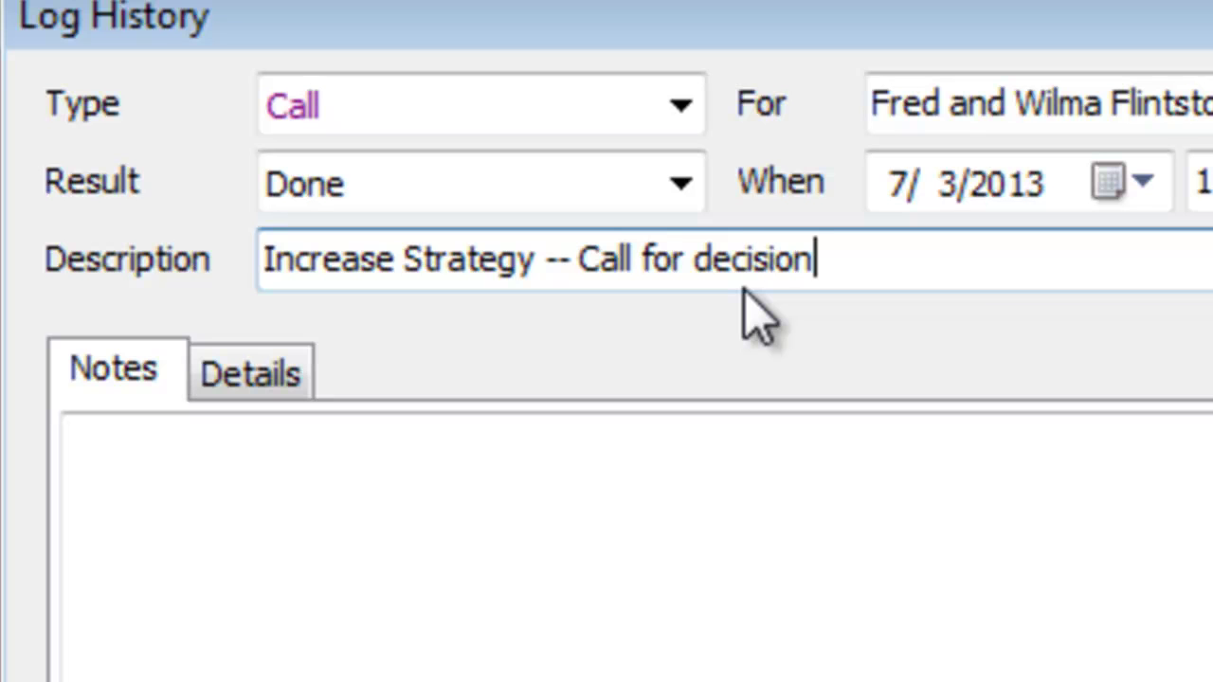
- Append "-- Yes!" and the increase of 10 monthly to the call description, and save the entry
{"action": "type", "text": " -- Yes!"}
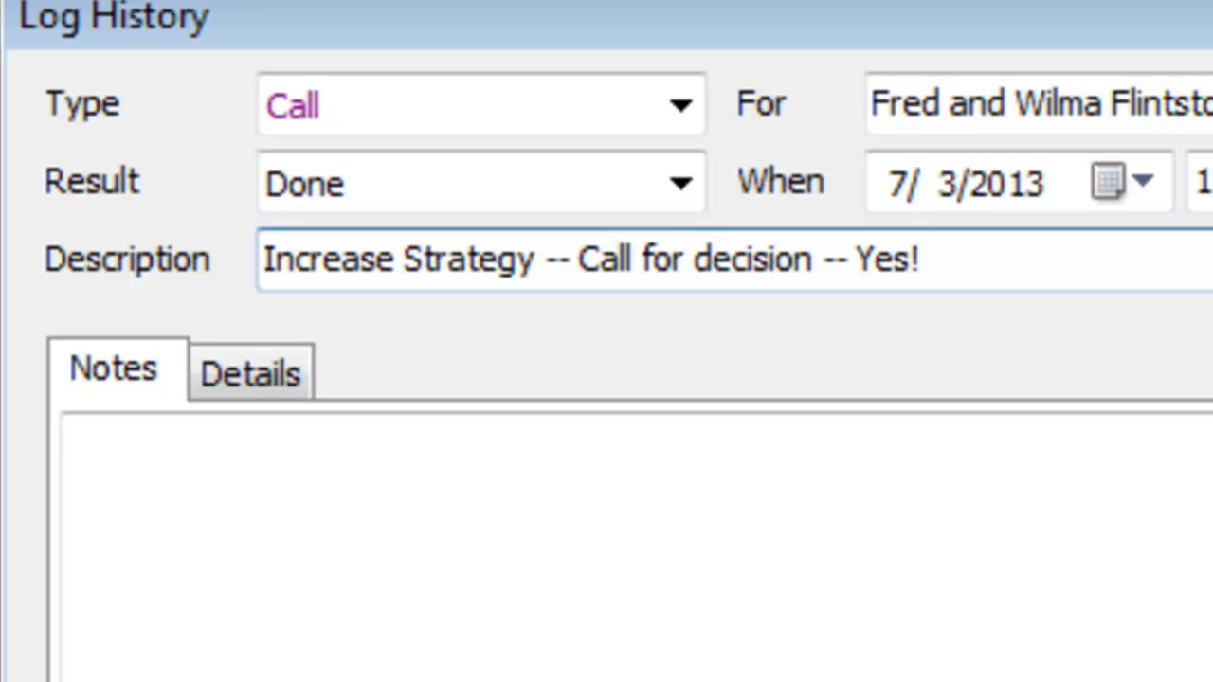
{"action": "type", "text": " +"}
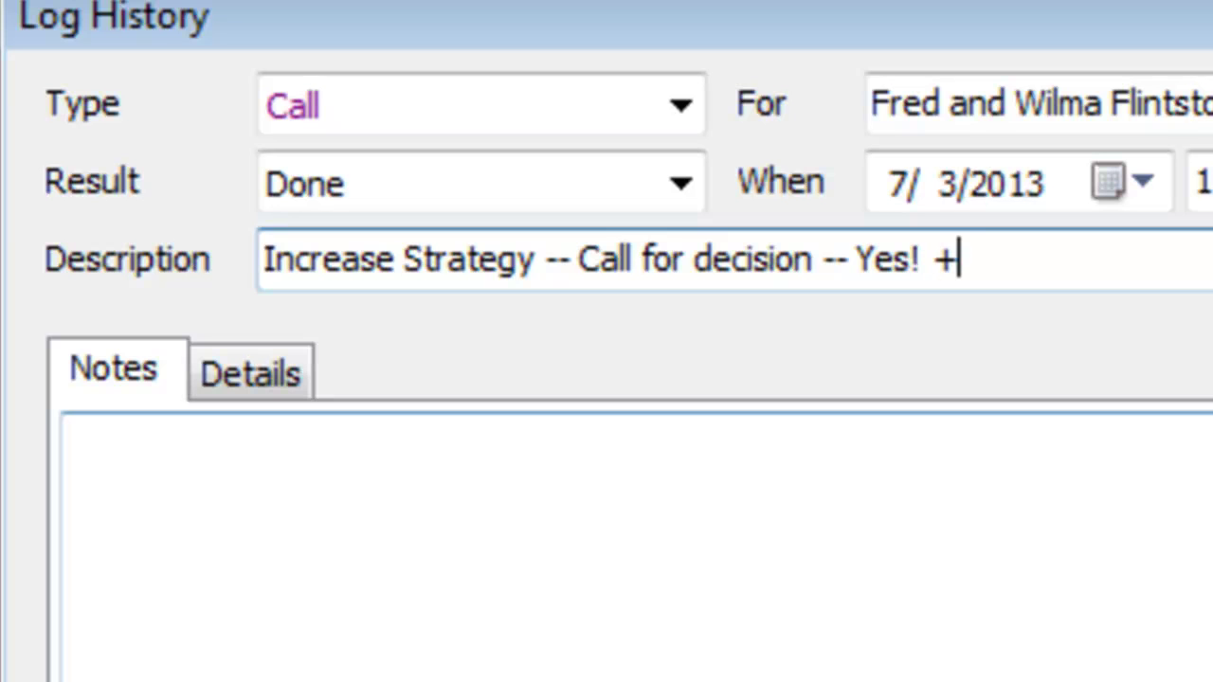
{"action": "key", "text": "BackSpace"}
{"action": "type", "text": "10 monthly"}
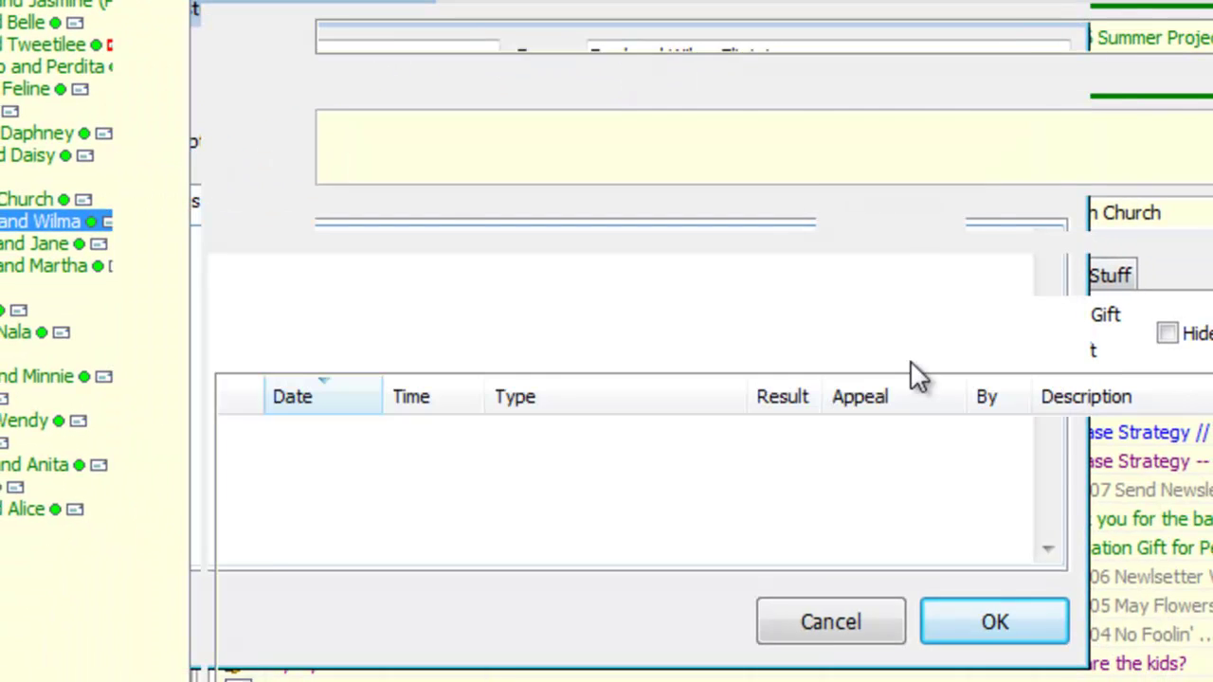
{"action": "key", "text": "Return"}
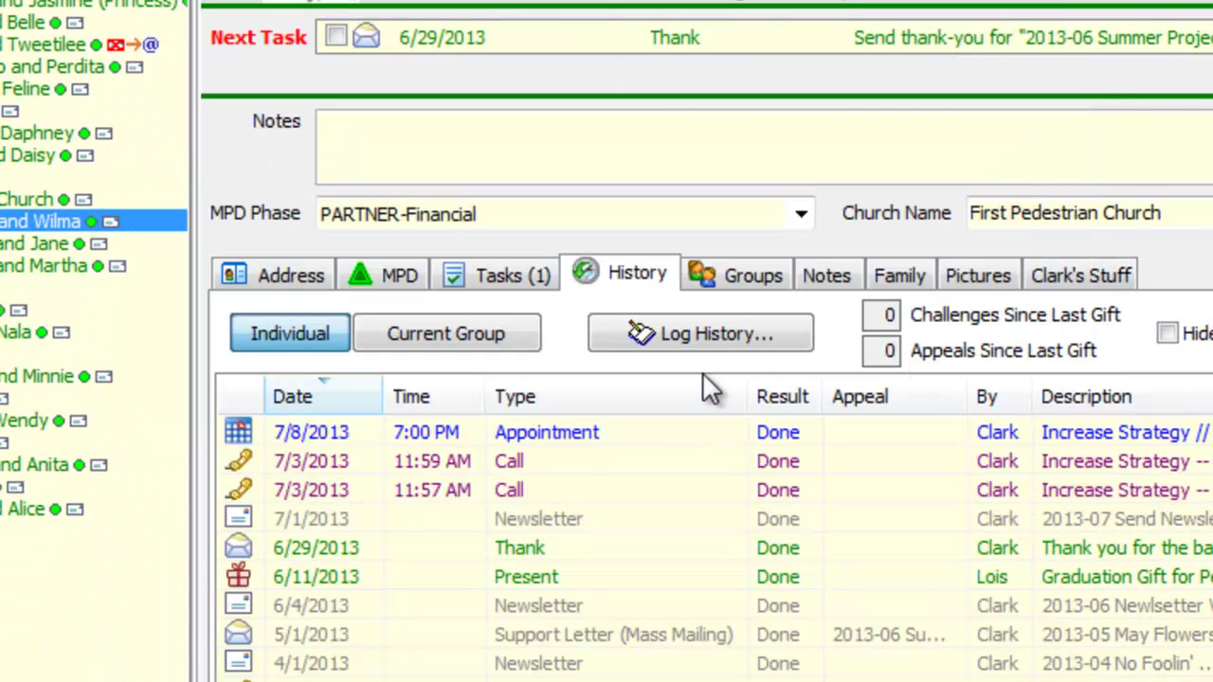
- Remove the contact from the 04 Call for Decision group
{"action": "left_click", "coordinate": [743, 268]}
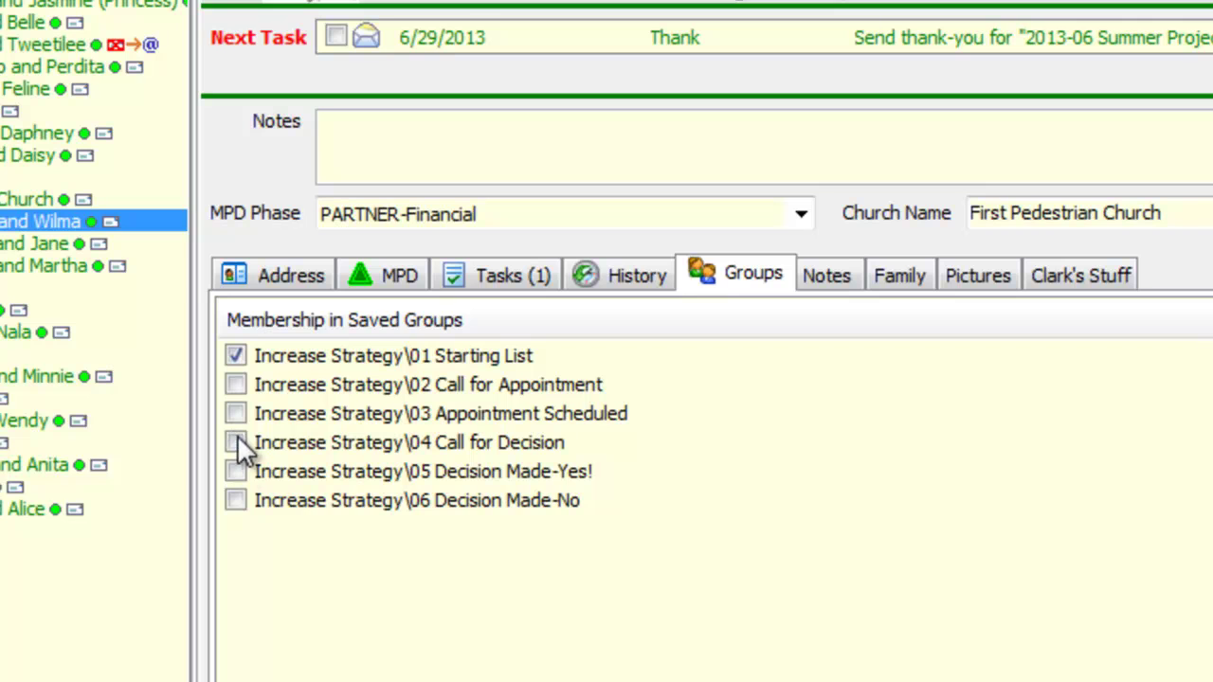